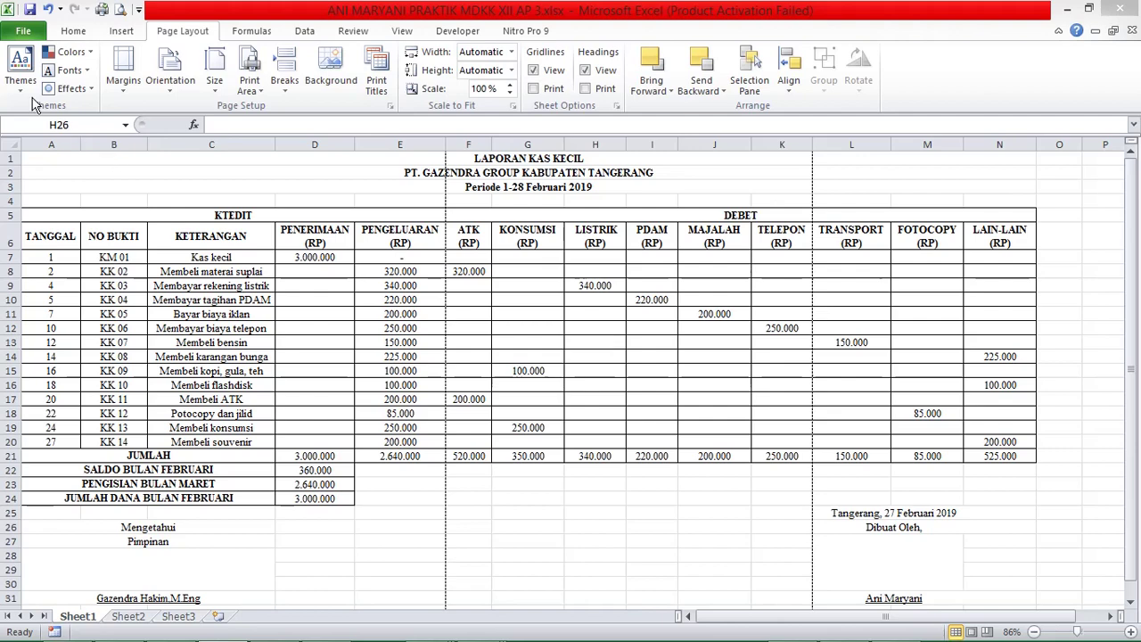
Preview all three printed pages of the petty cash report, then return to the worksheet.
{"action": "left_click", "coordinate": [28, 30]}
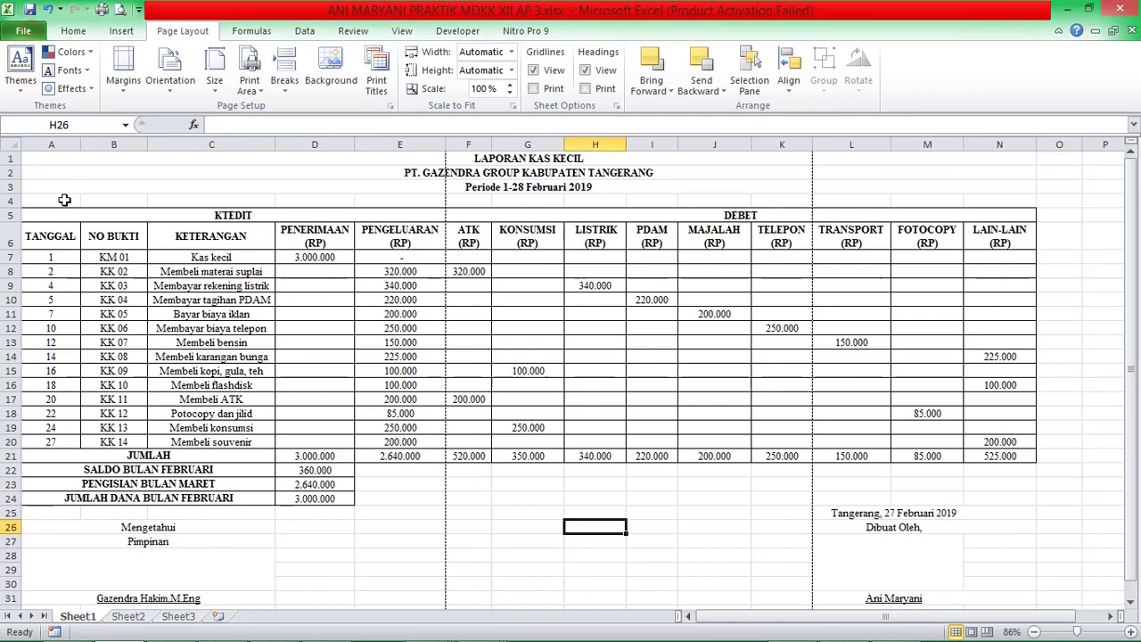
{"action": "left_click", "coordinate": [23, 30]}
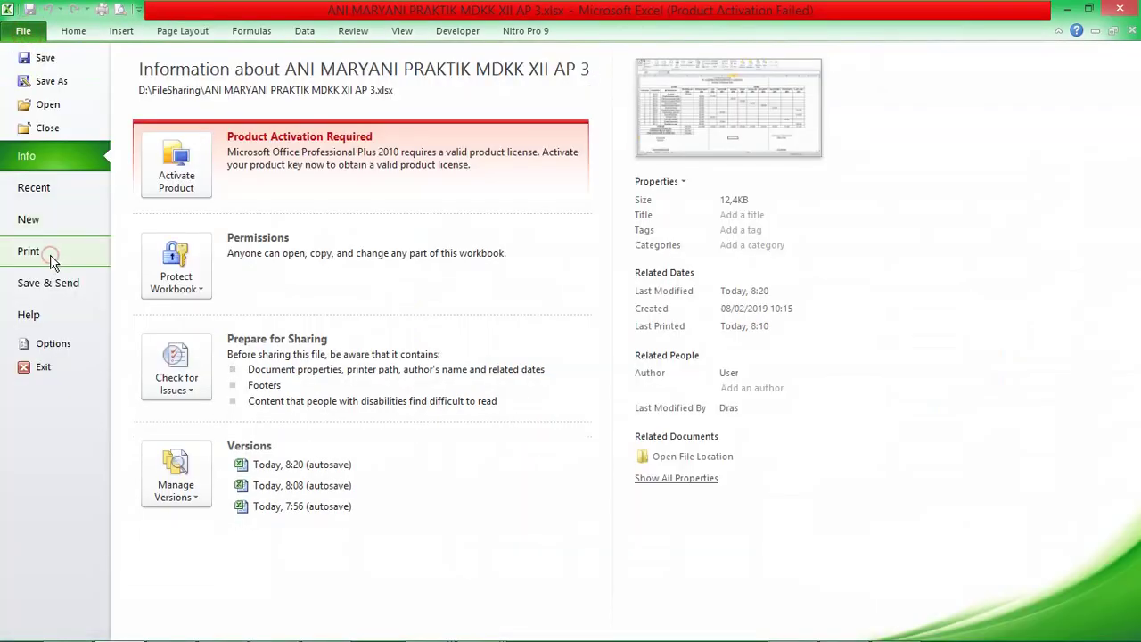
{"action": "left_click", "coordinate": [51, 258]}
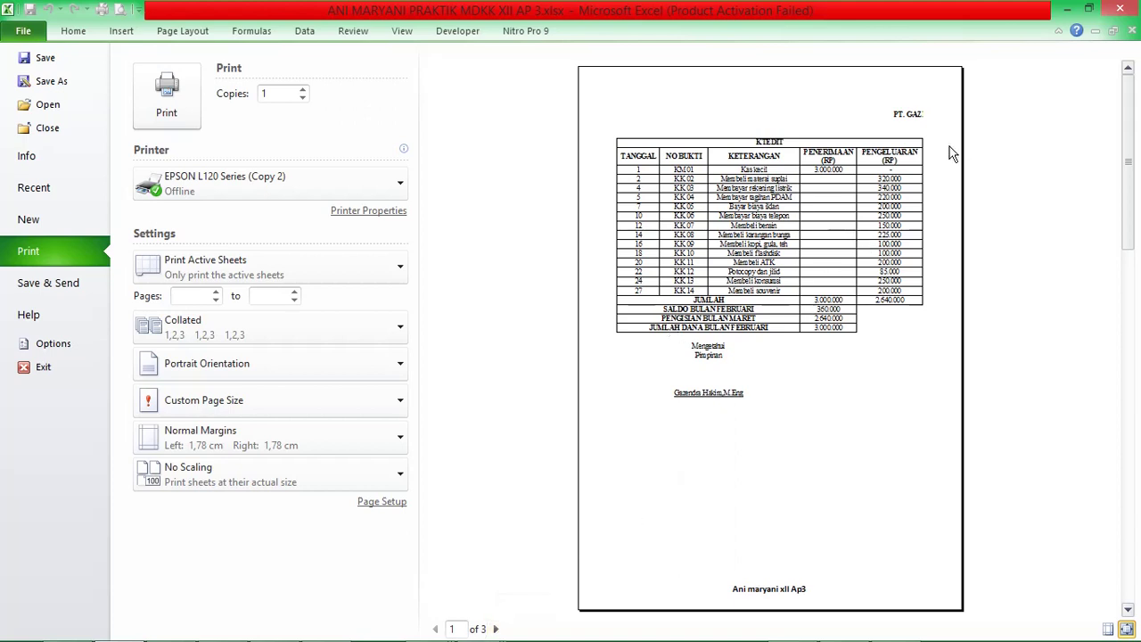
{"action": "left_click", "coordinate": [498, 628]}
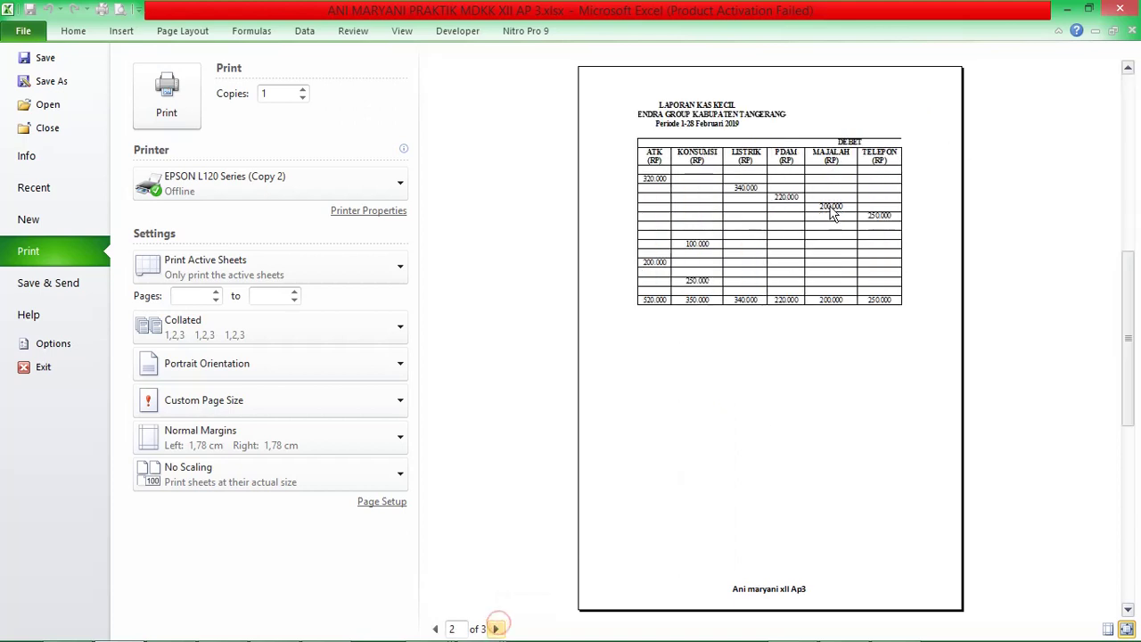
{"action": "left_click", "coordinate": [498, 629]}
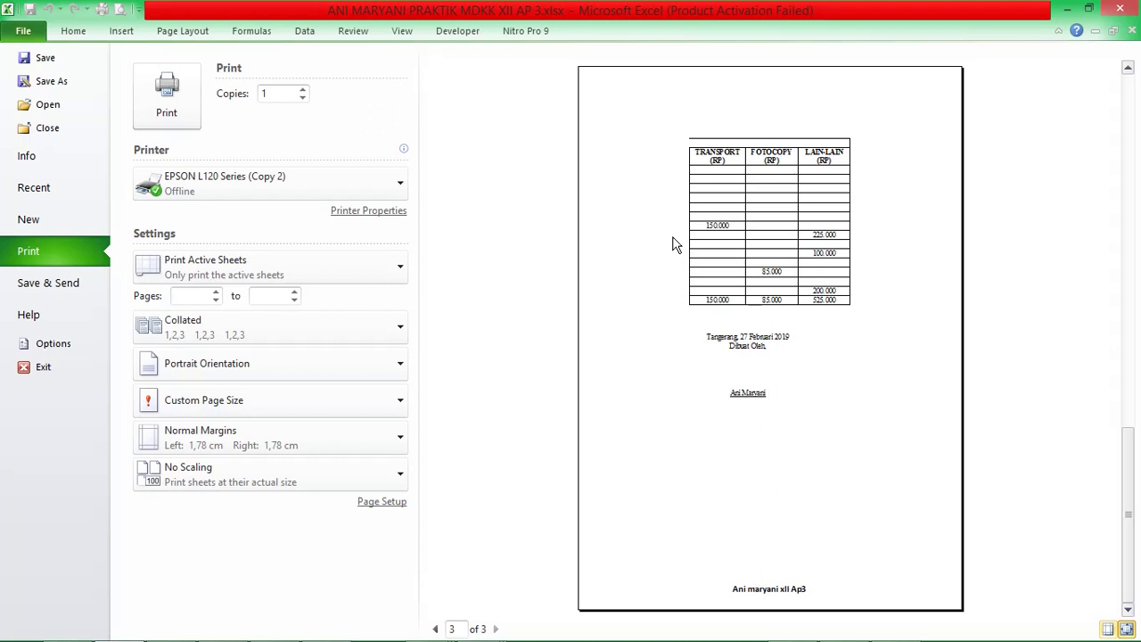
{"action": "left_click", "coordinate": [193, 34]}
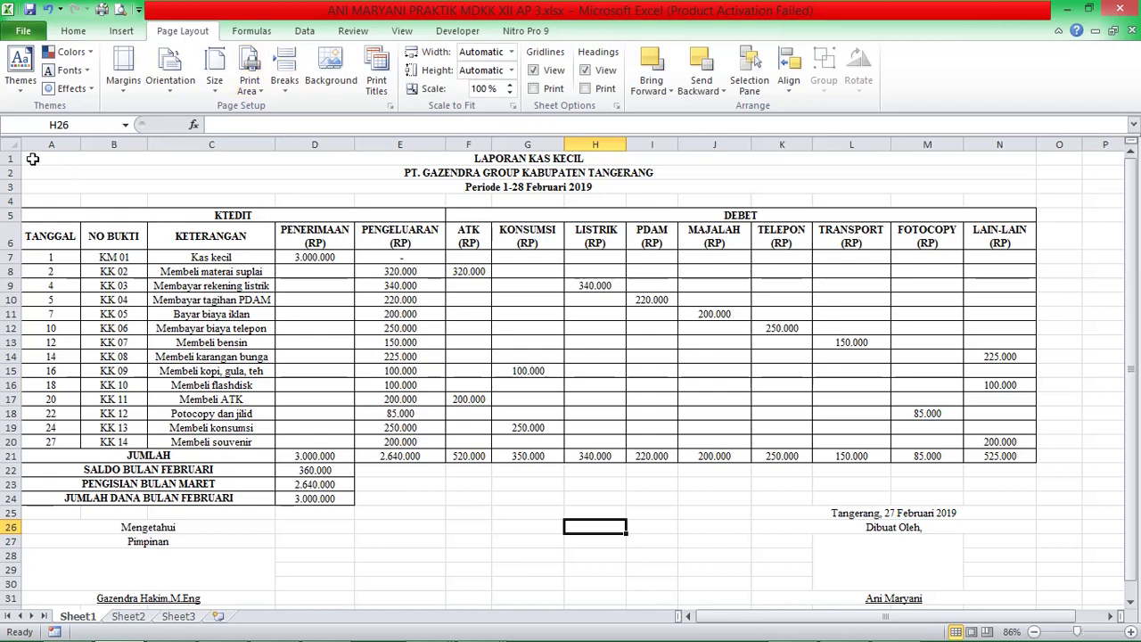
Set the print area to A1:N31, covering the whole report from its title down to the signature names.
{"action": "left_click_drag", "start_coordinate": [41, 163], "coordinate": [704, 469]}
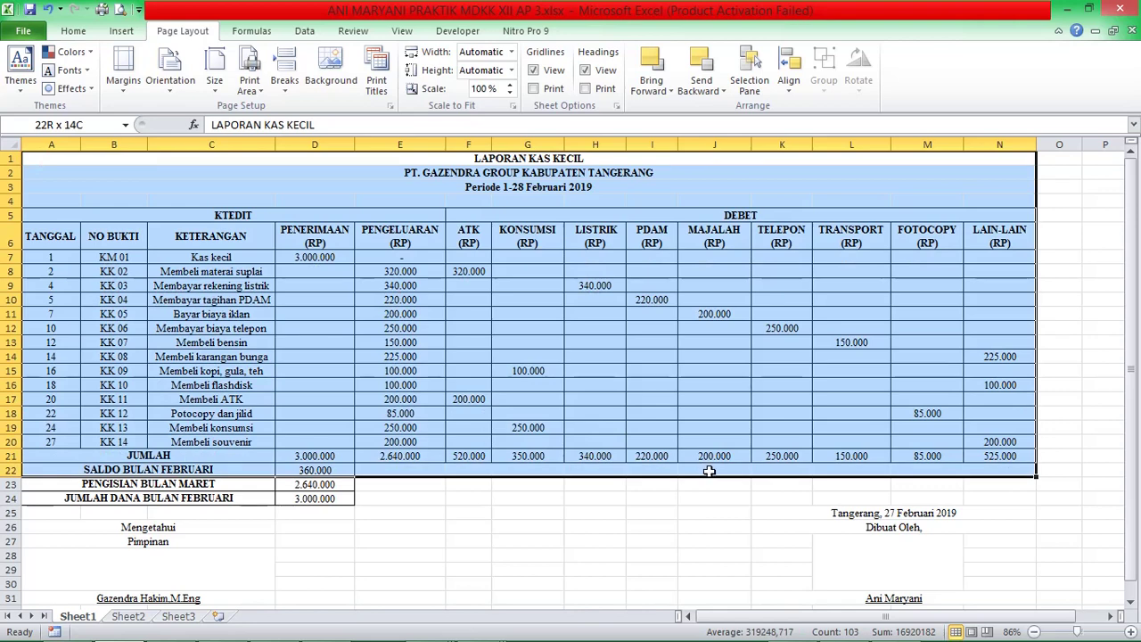
{"action": "left_click_drag", "start_coordinate": [709, 472], "coordinate": [708, 545]}
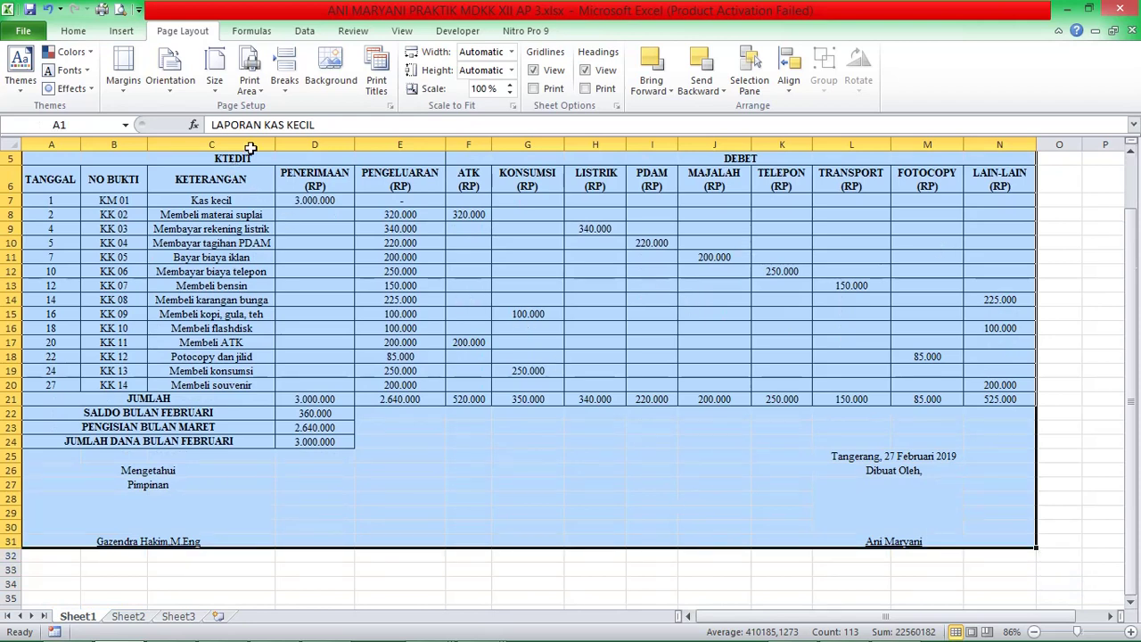
{"action": "left_click", "coordinate": [253, 85]}
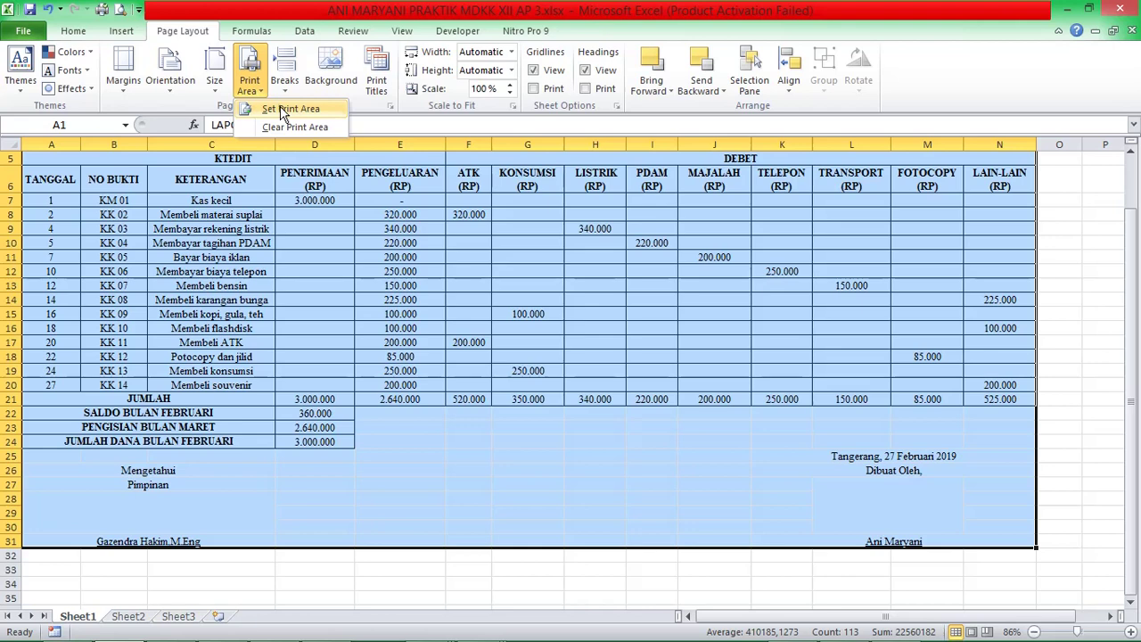
{"action": "left_click", "coordinate": [281, 112]}
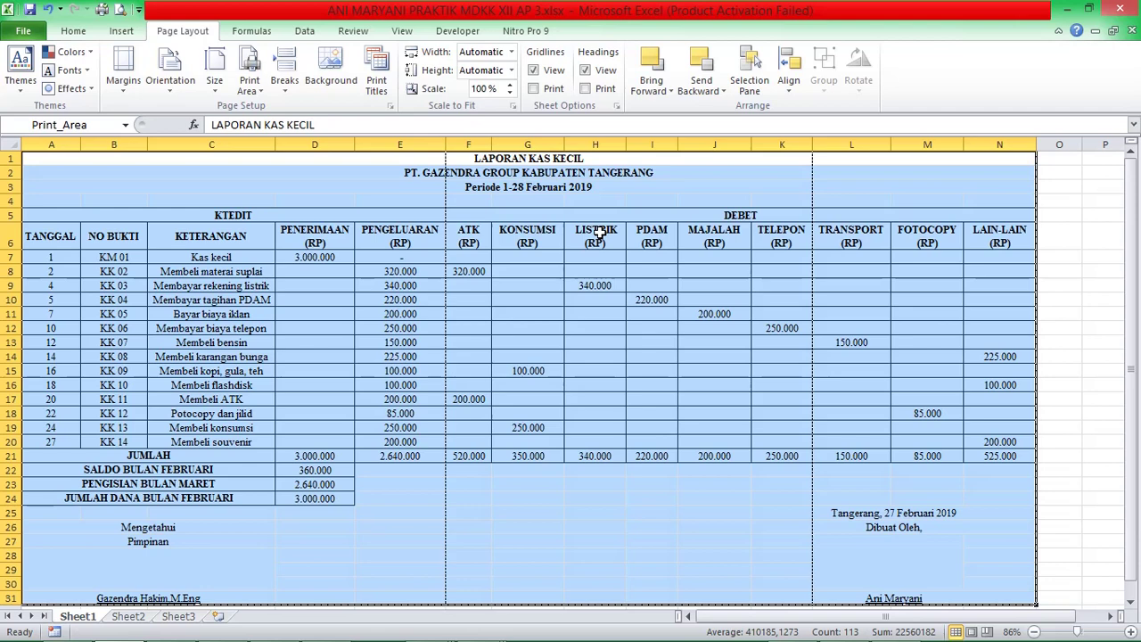
{"action": "left_click", "coordinate": [395, 187]}
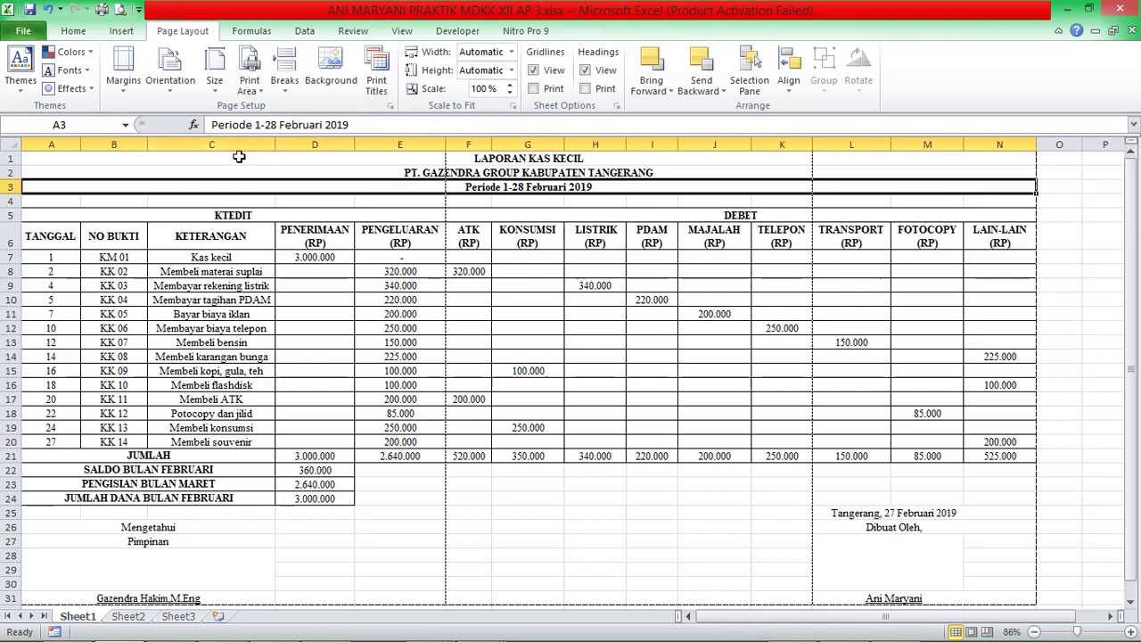
Open the printer's properties from the page setup options and choose User-Defined as the document size.
{"action": "left_click", "coordinate": [214, 86]}
{"action": "left_click", "coordinate": [216, 87]}
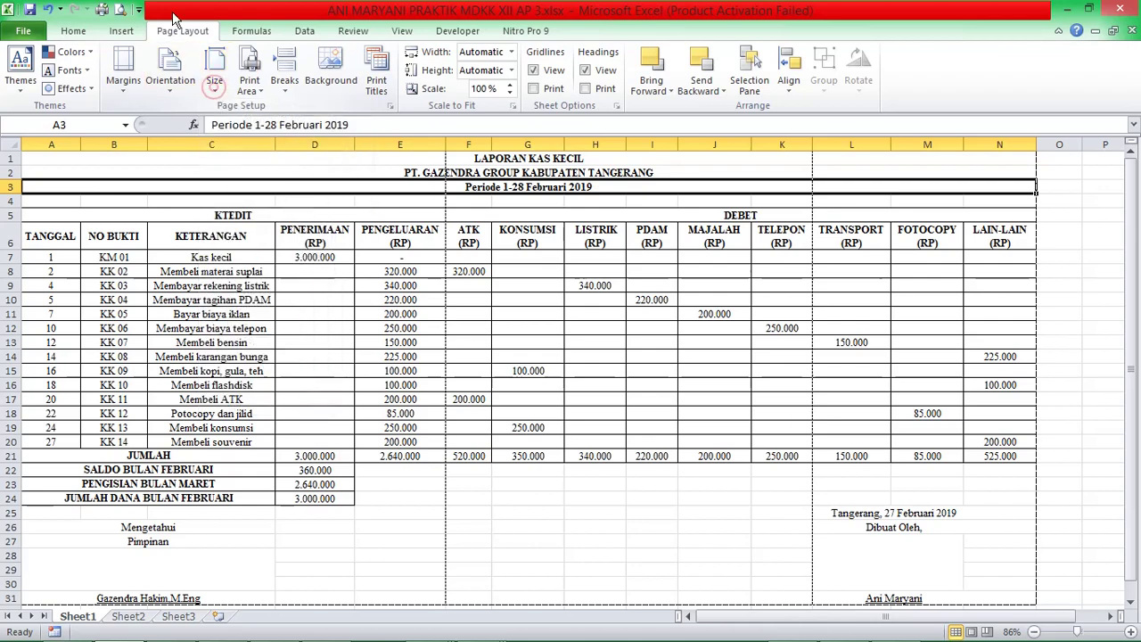
{"action": "left_click", "coordinate": [217, 87]}
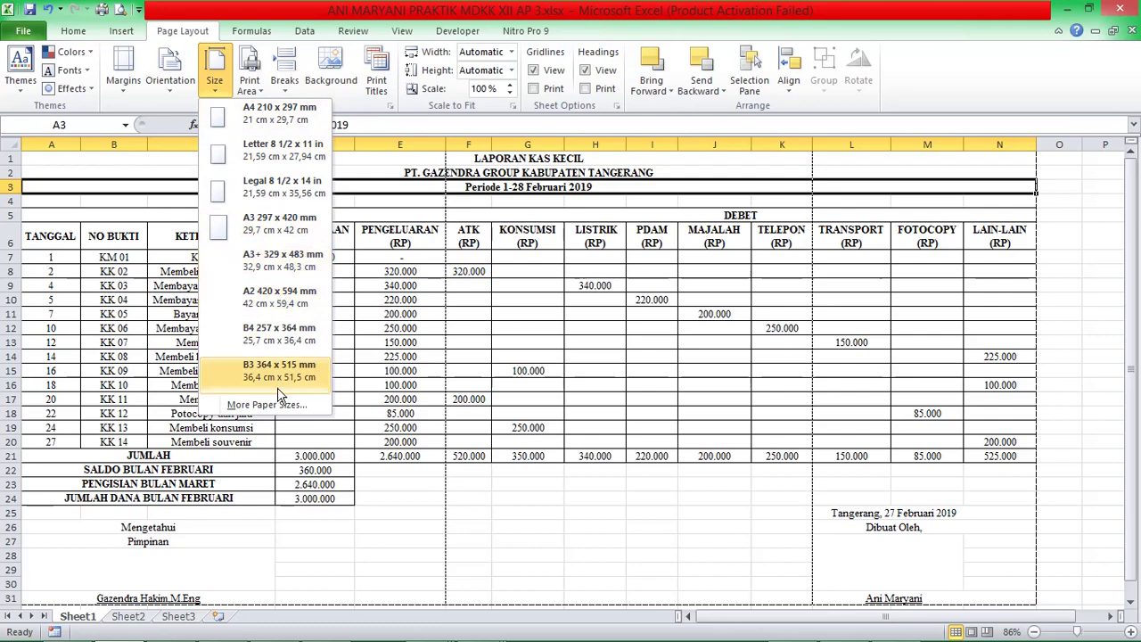
{"action": "left_click", "coordinate": [250, 408]}
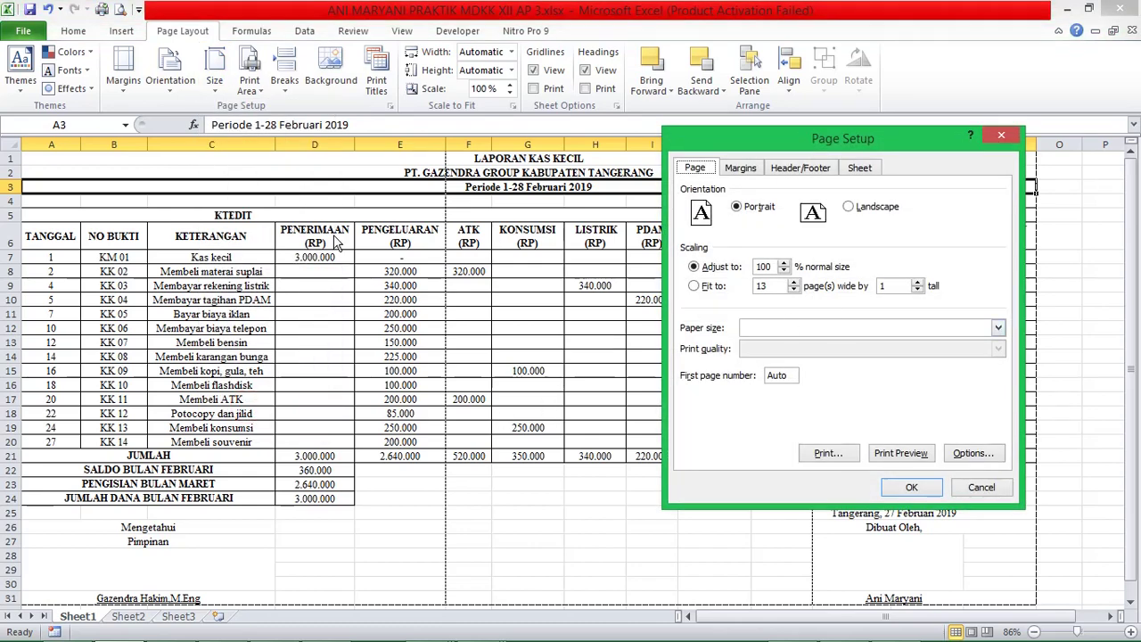
{"action": "left_click", "coordinate": [973, 454]}
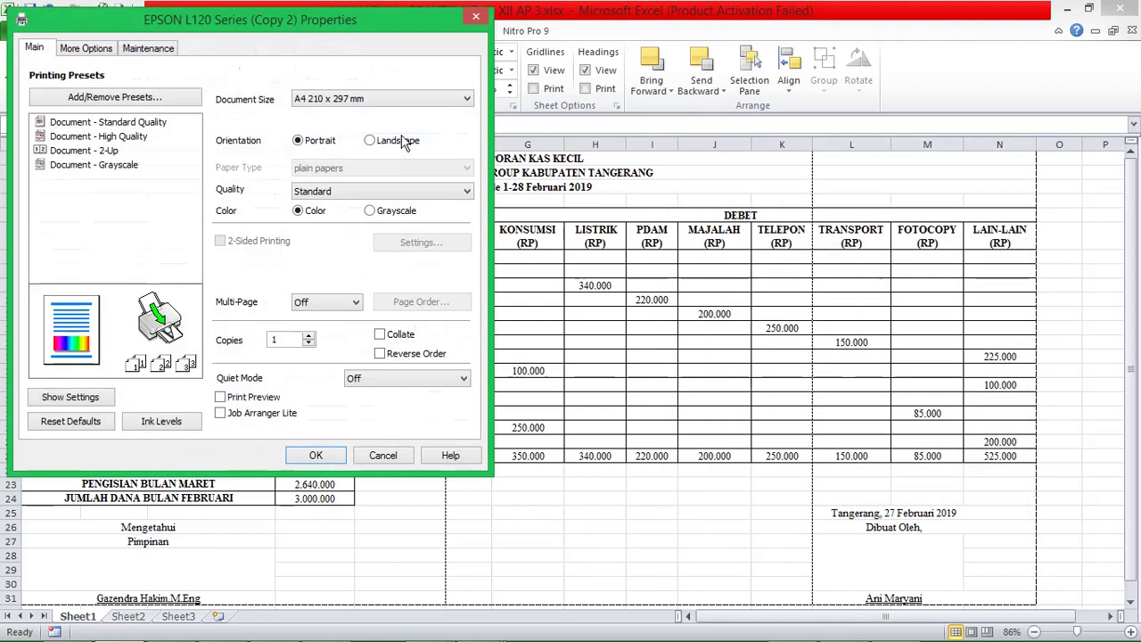
{"action": "left_click", "coordinate": [337, 100]}
{"action": "left_click", "coordinate": [353, 107]}
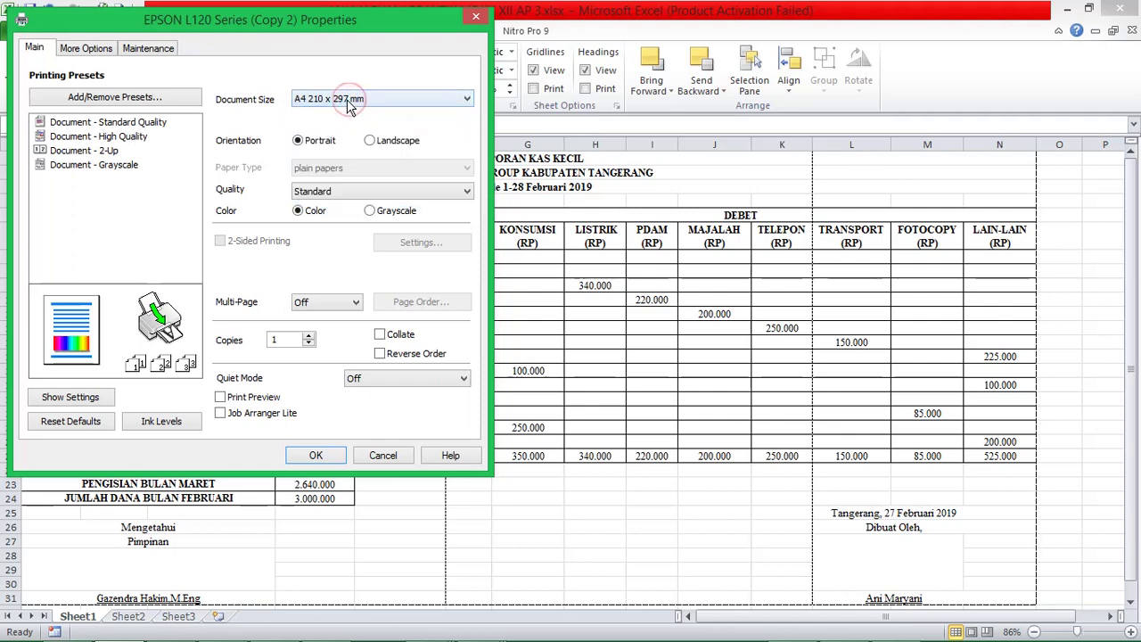
{"action": "left_click", "coordinate": [349, 99]}
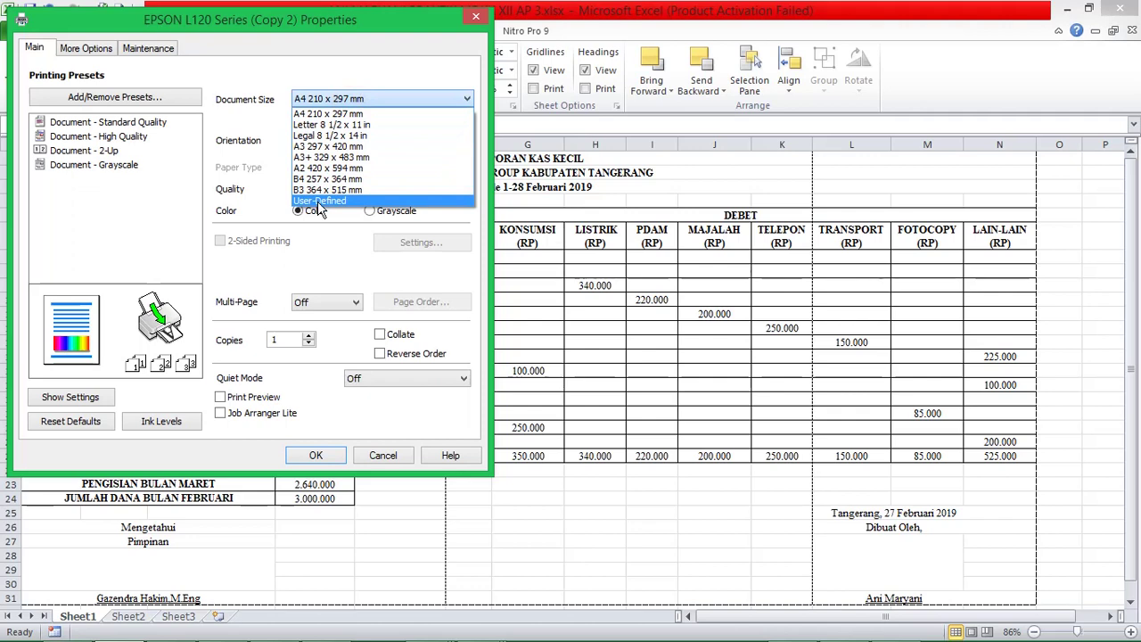
{"action": "left_click", "coordinate": [319, 201]}
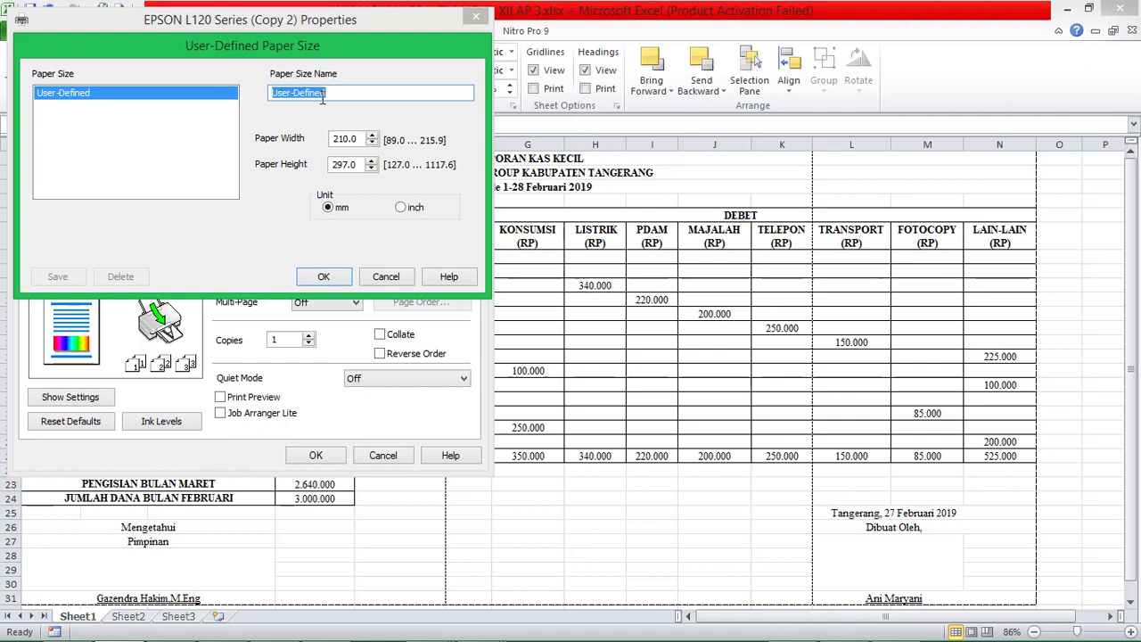
Define and save a custom paper size named F4, measured in inches, 8.50 wide and 13.00 high.
{"action": "type", "text": "f"}
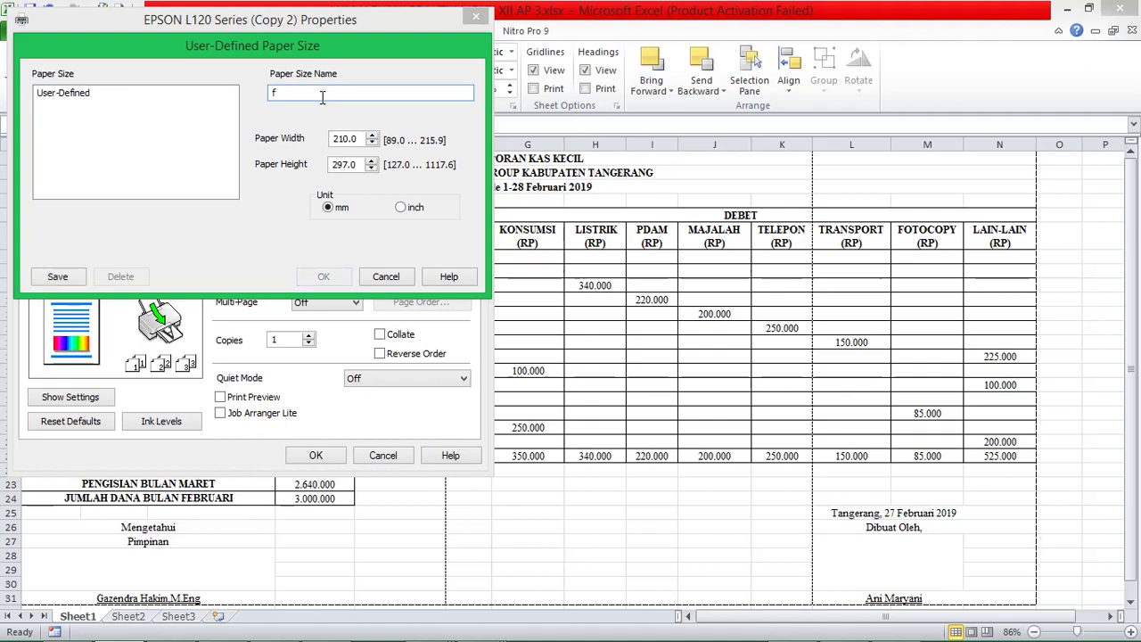
{"action": "key", "text": "BackSpace"}
{"action": "type", "text": "F4"}
{"action": "left_click", "coordinate": [401, 207]}
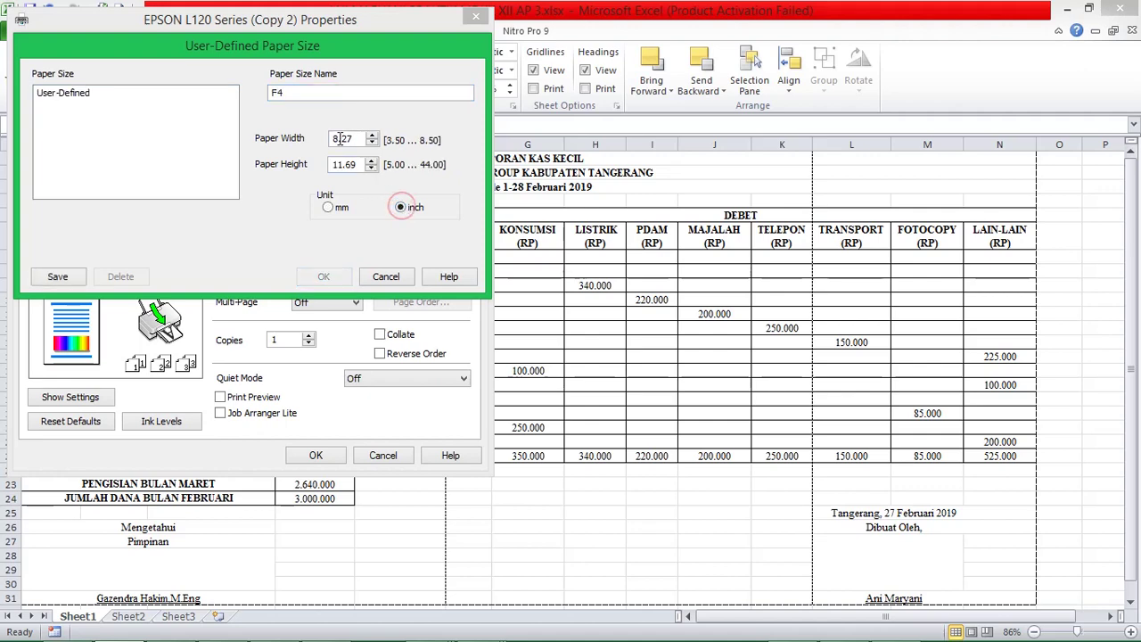
{"action": "left_click_drag", "start_coordinate": [342, 140], "coordinate": [354, 139]}
{"action": "double_click", "coordinate": [359, 164]}
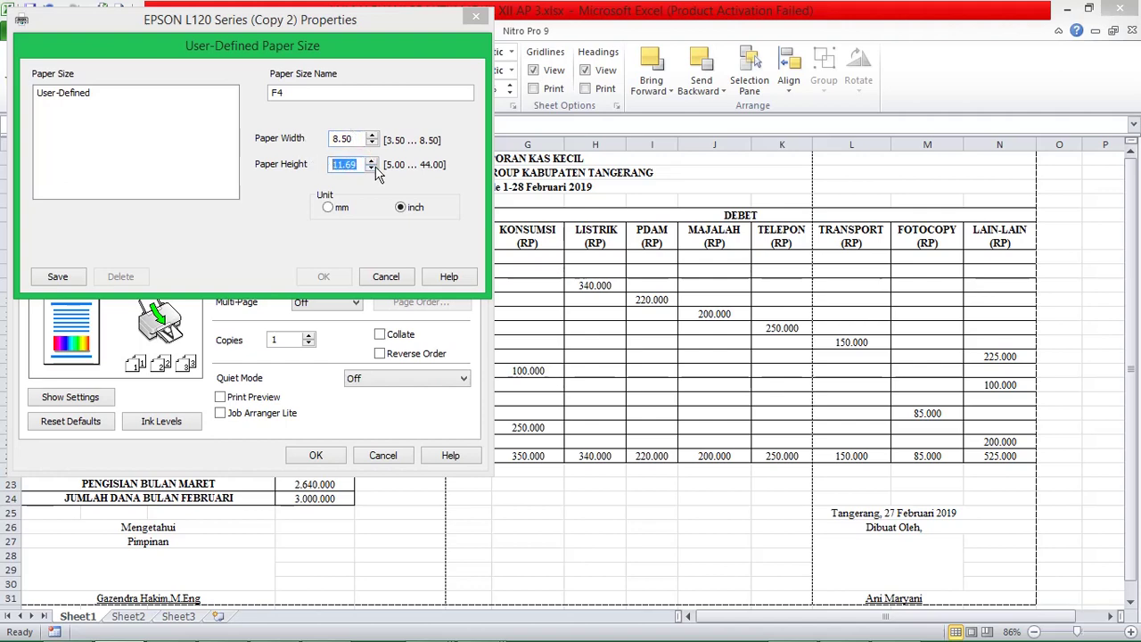
{"action": "type", "text": "13"}
{"action": "double_click", "coordinate": [354, 139]}
{"action": "left_click", "coordinate": [354, 163]}
{"action": "left_click", "coordinate": [58, 280]}
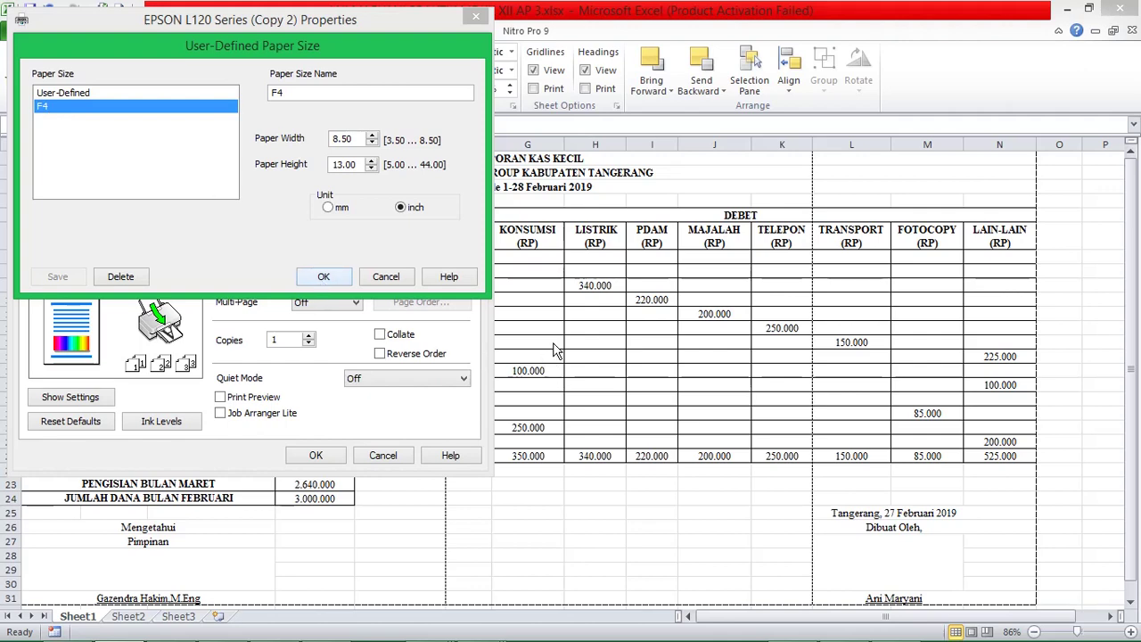
Apply F4 as the sheet's paper size and check its entry in the list of paper sizes.
{"action": "left_click", "coordinate": [323, 278]}
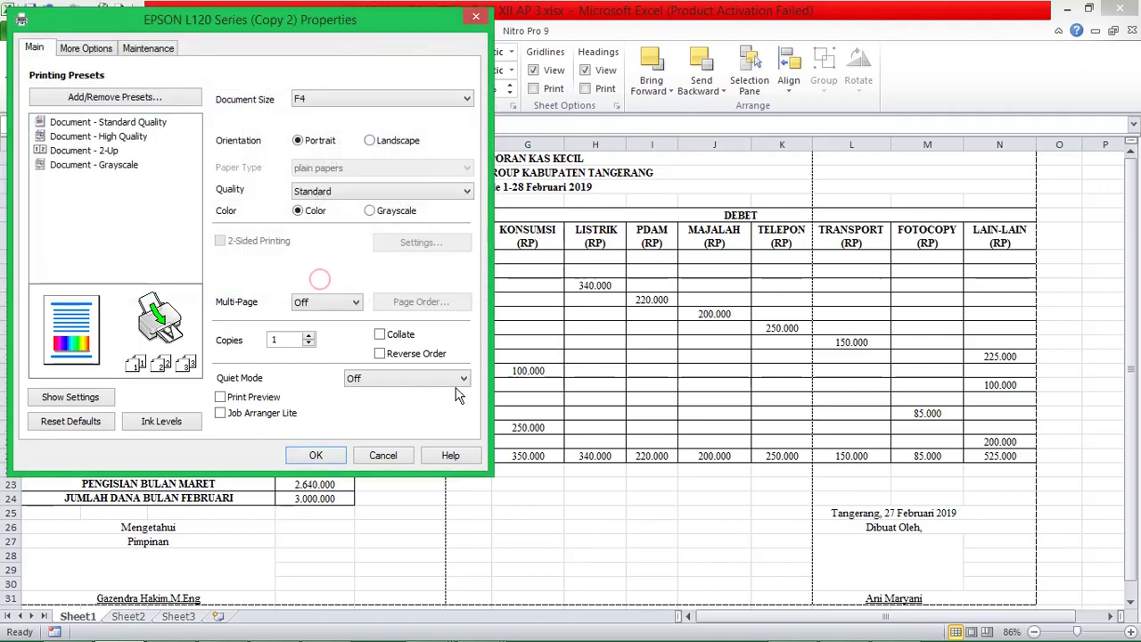
{"action": "left_click", "coordinate": [316, 456]}
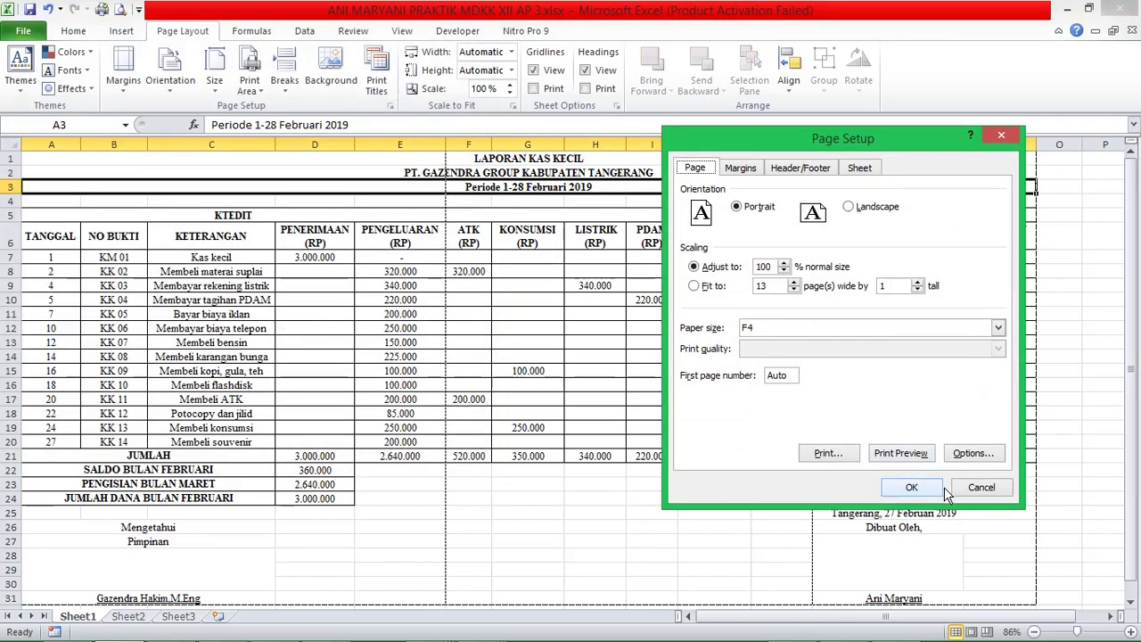
{"action": "left_click", "coordinate": [914, 488]}
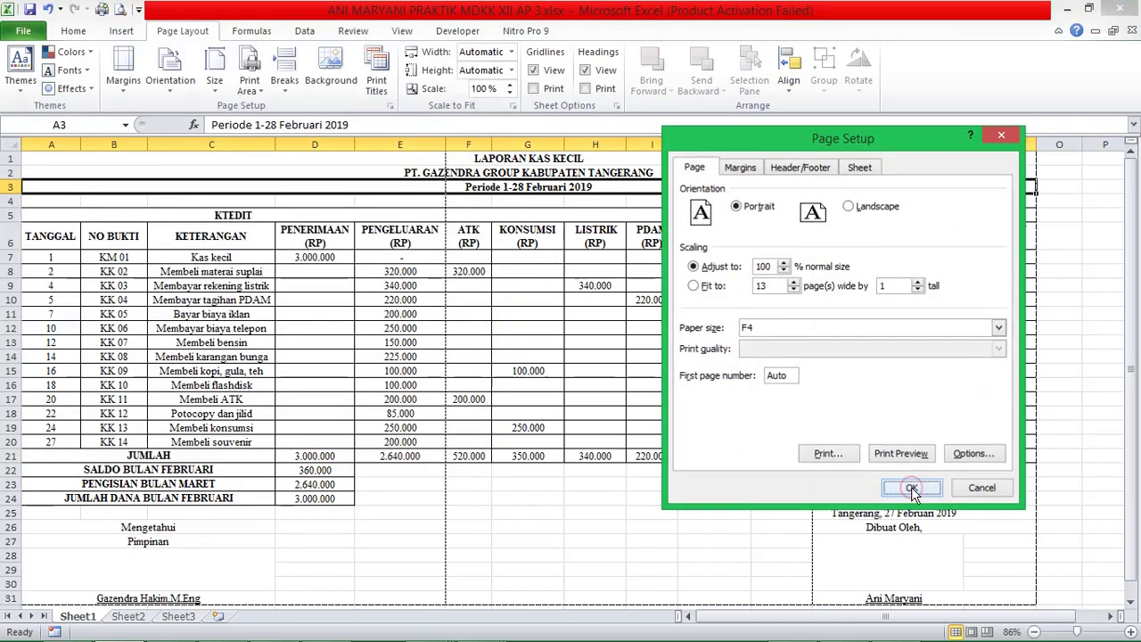
{"action": "left_click", "coordinate": [214, 70]}
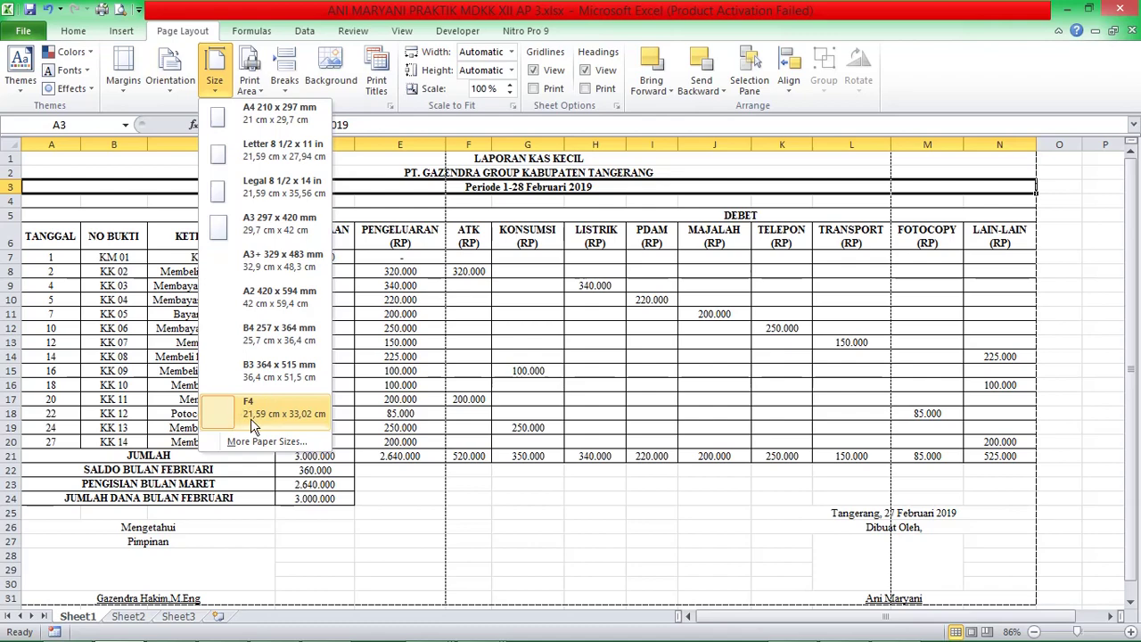
{"action": "left_click", "coordinate": [377, 496]}
{"action": "left_click", "coordinate": [419, 517]}
{"action": "left_click", "coordinate": [369, 541]}
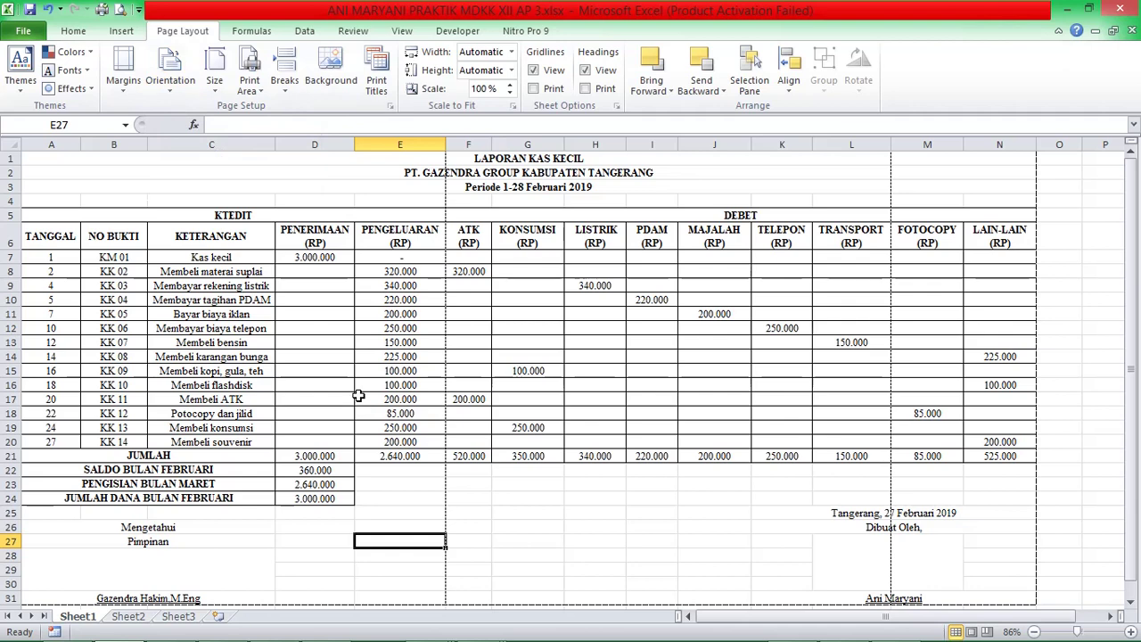
Change the page orientation to landscape.
{"action": "left_click", "coordinate": [170, 85]}
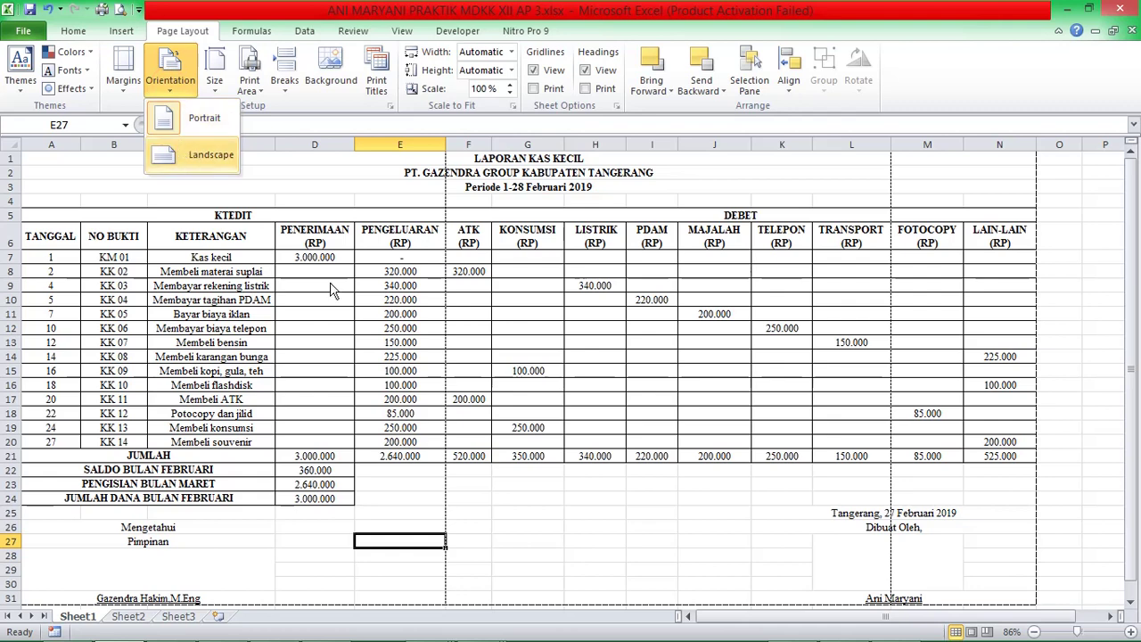
{"action": "left_click", "coordinate": [589, 198]}
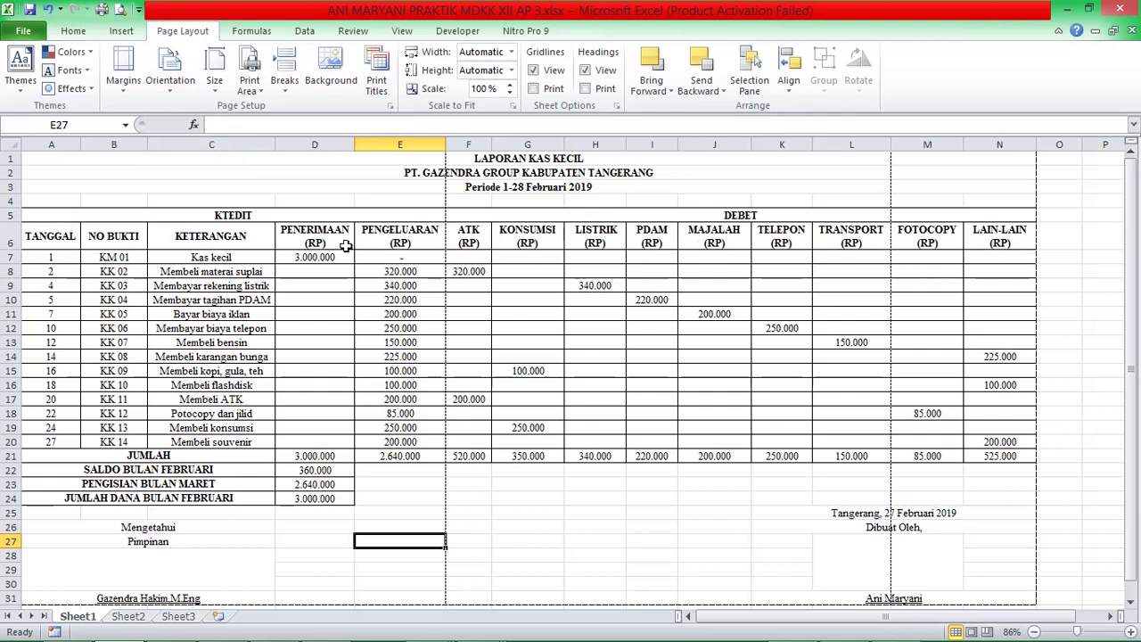
{"action": "left_click", "coordinate": [168, 76]}
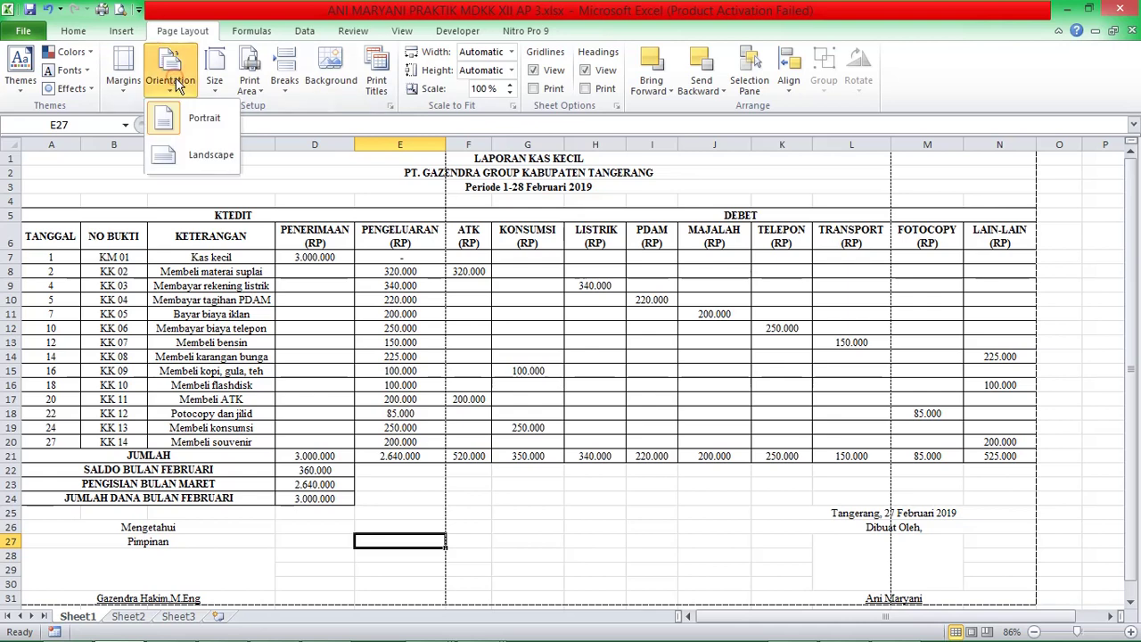
{"action": "left_click", "coordinate": [187, 154]}
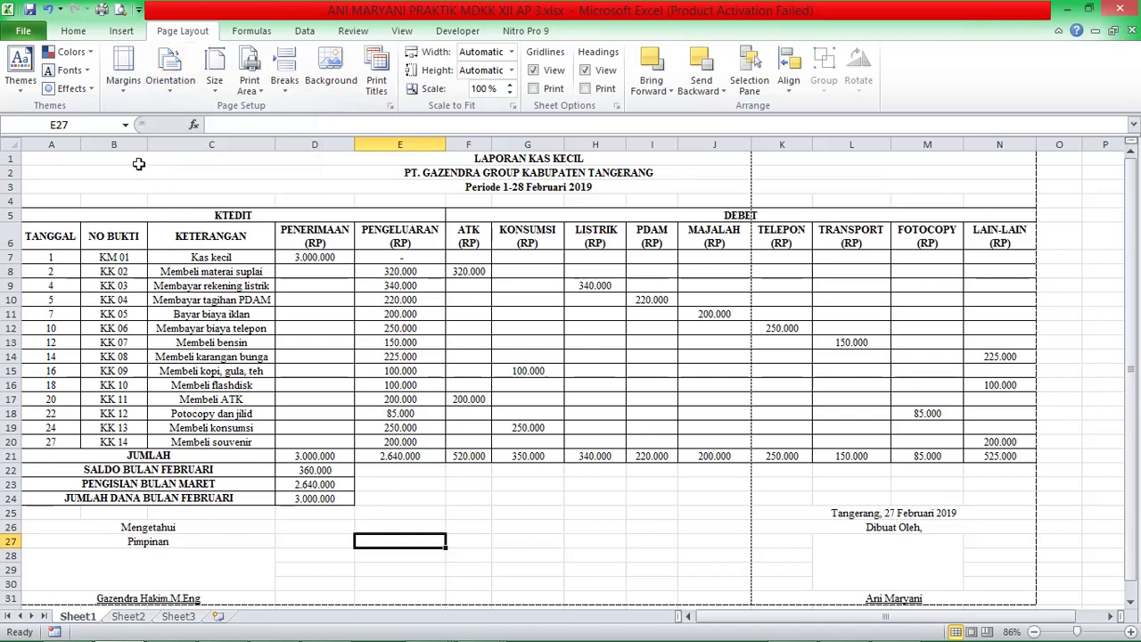
Open the custom margin settings for the sheet and set the left margin to 2 cm.
{"action": "left_click", "coordinate": [126, 94]}
{"action": "left_click", "coordinate": [126, 89]}
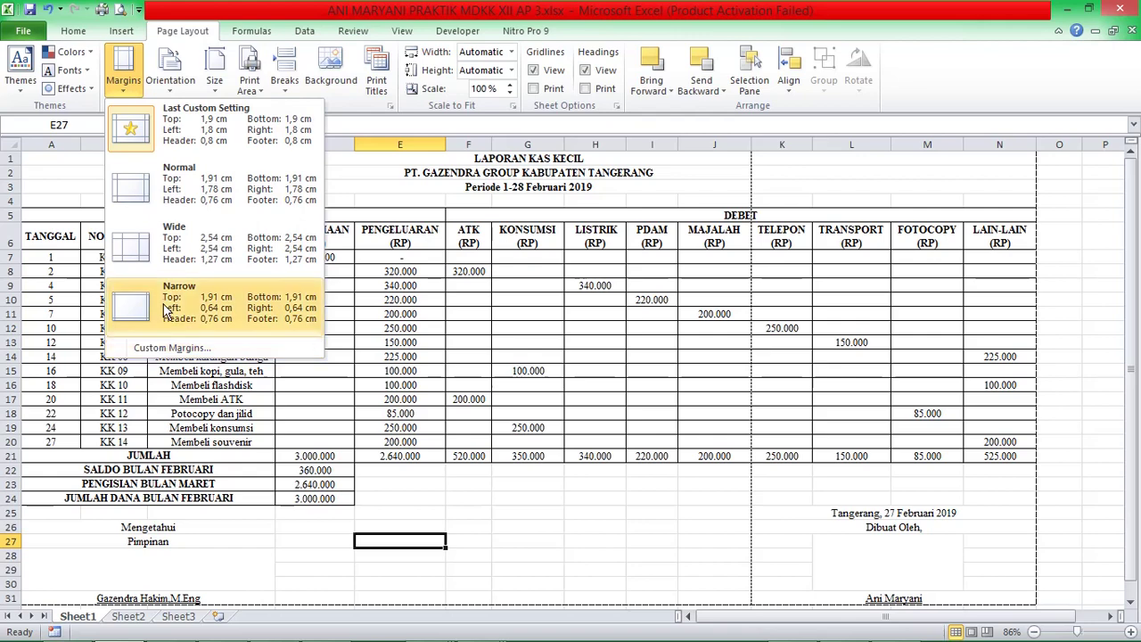
{"action": "left_click", "coordinate": [160, 348]}
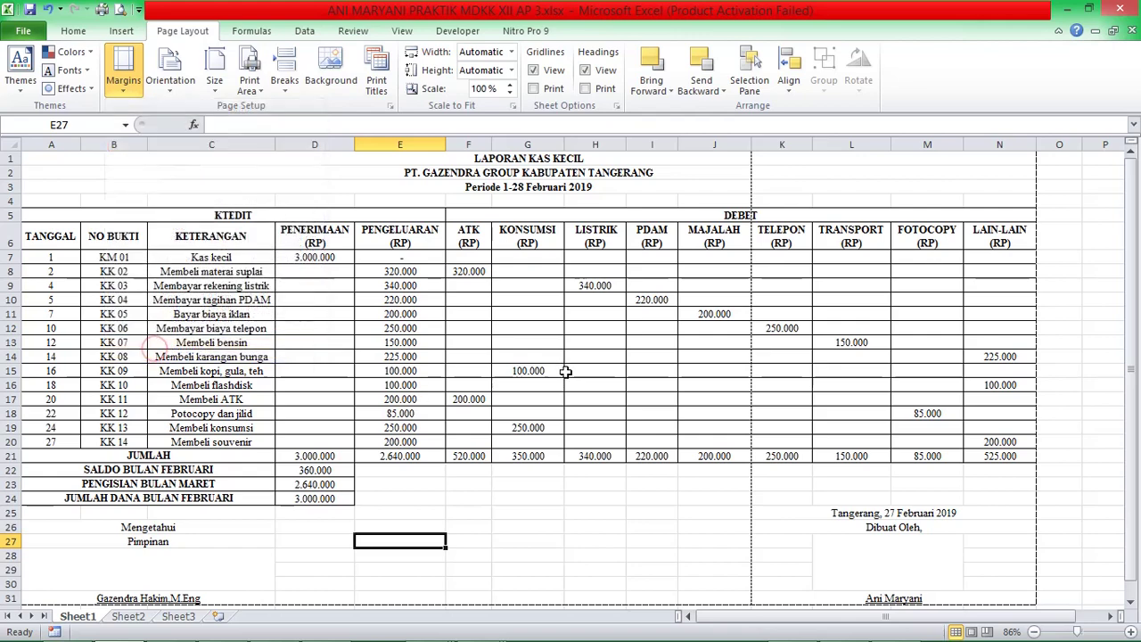
{"action": "left_click_drag", "start_coordinate": [827, 138], "coordinate": [783, 116]}
{"action": "double_click", "coordinate": [711, 262]}
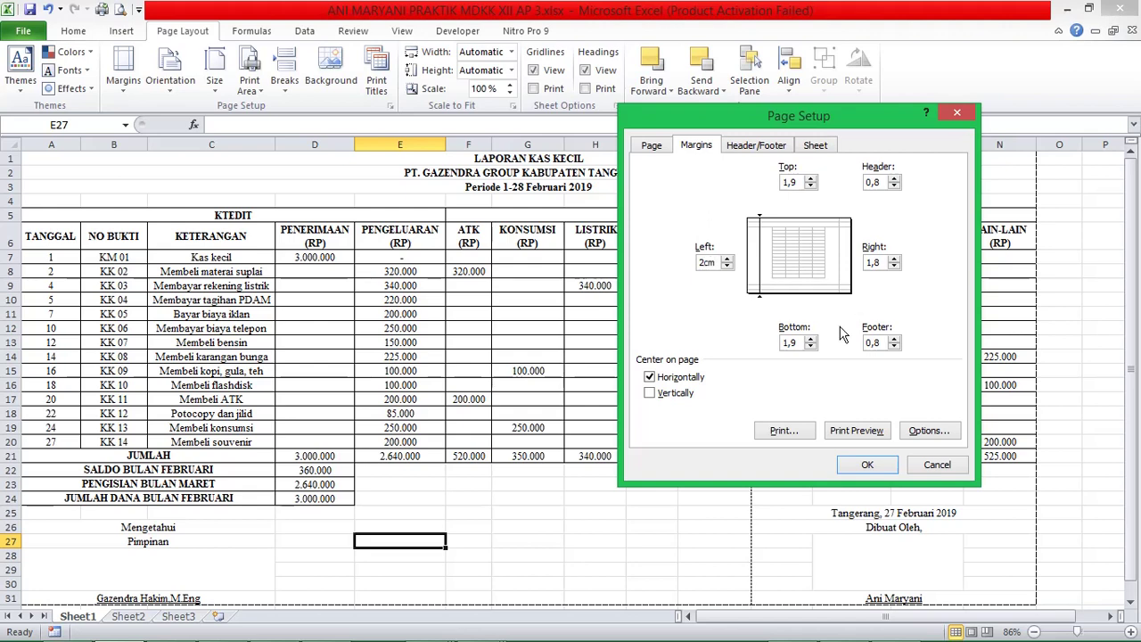
{"action": "left_click", "coordinate": [790, 342]}
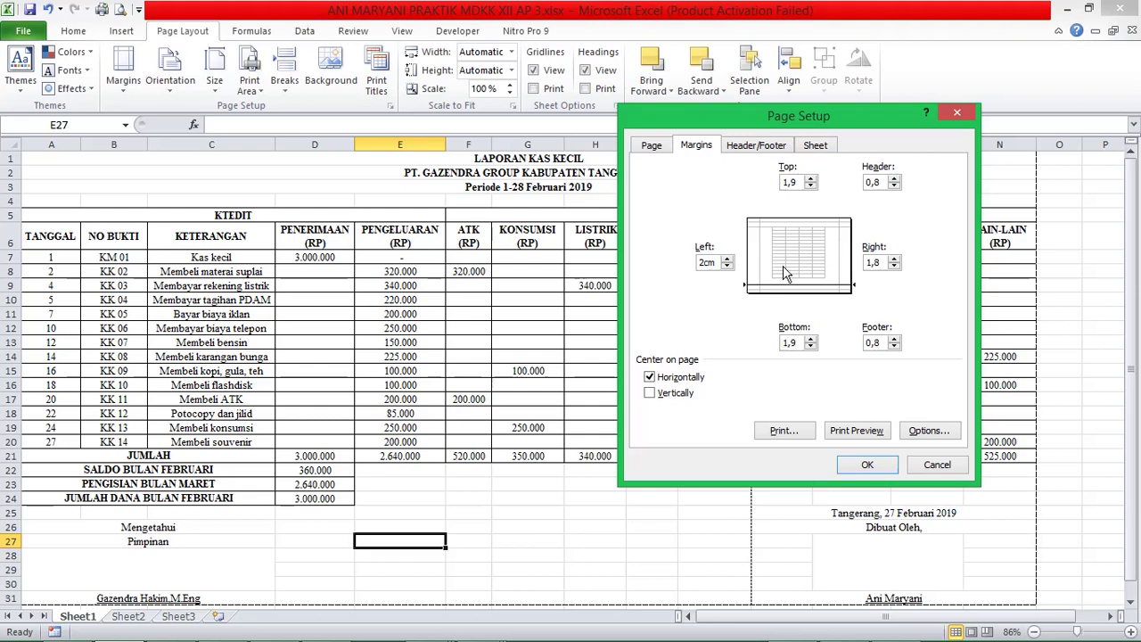
Switch horizontal centering on the page off and back on, and apply the page setup.
{"action": "left_click", "coordinate": [661, 376]}
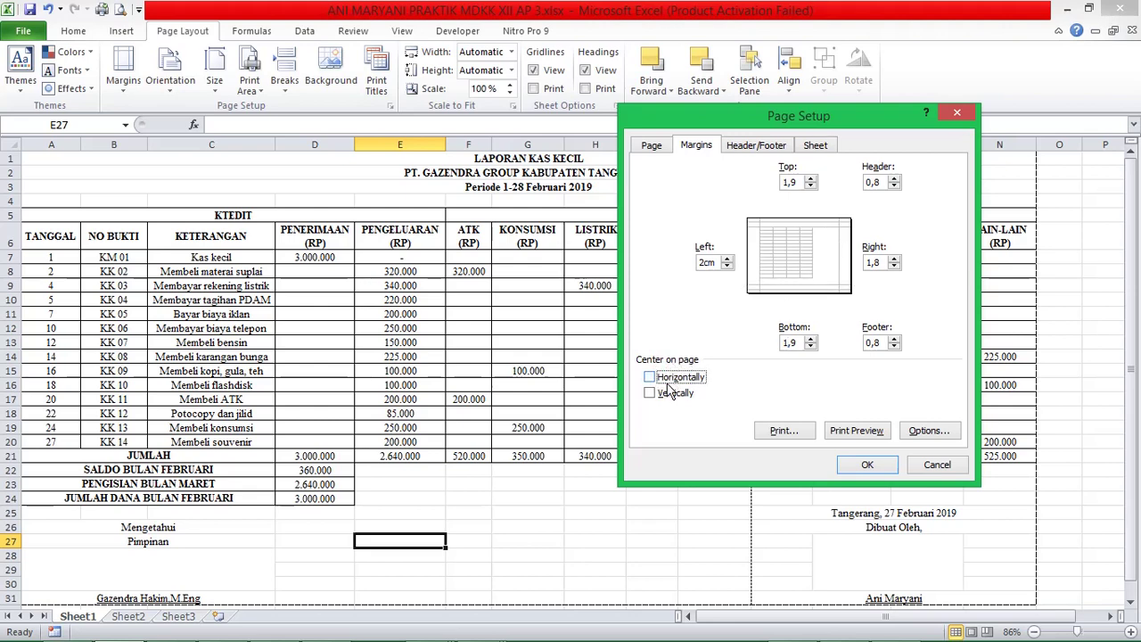
{"action": "left_click", "coordinate": [666, 438]}
{"action": "left_click", "coordinate": [673, 381]}
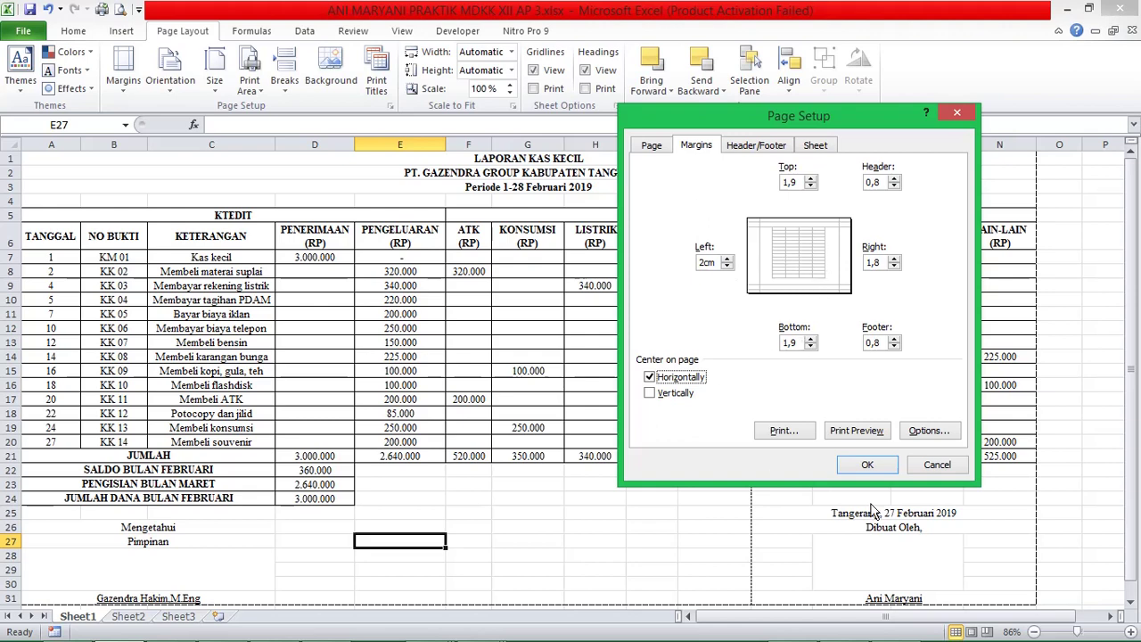
{"action": "left_click", "coordinate": [872, 465]}
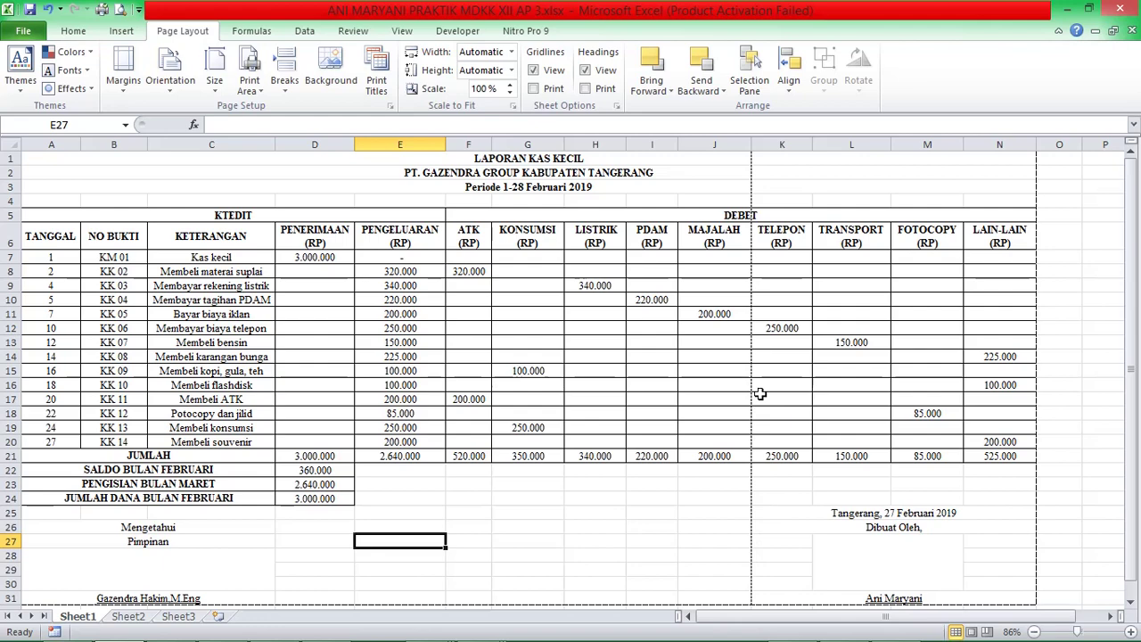
Preview the printout and check how the report's columns are split across its pages.
{"action": "key", "text": "ctrl+p"}
{"action": "mouse_move", "coordinate": [493, 624]}
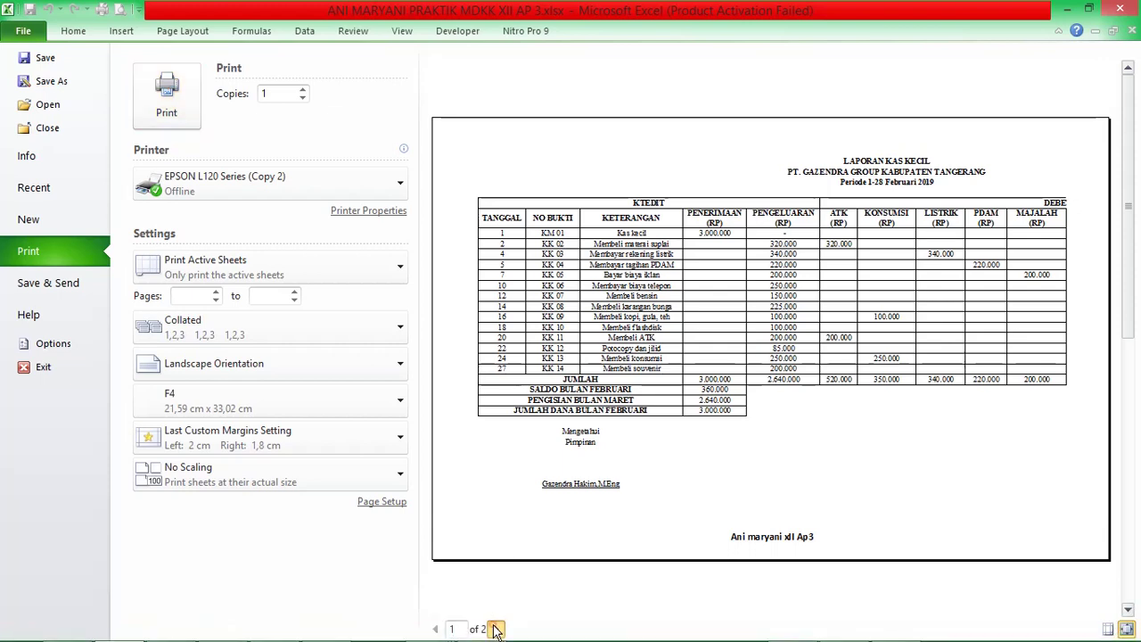
{"action": "left_click", "coordinate": [497, 630]}
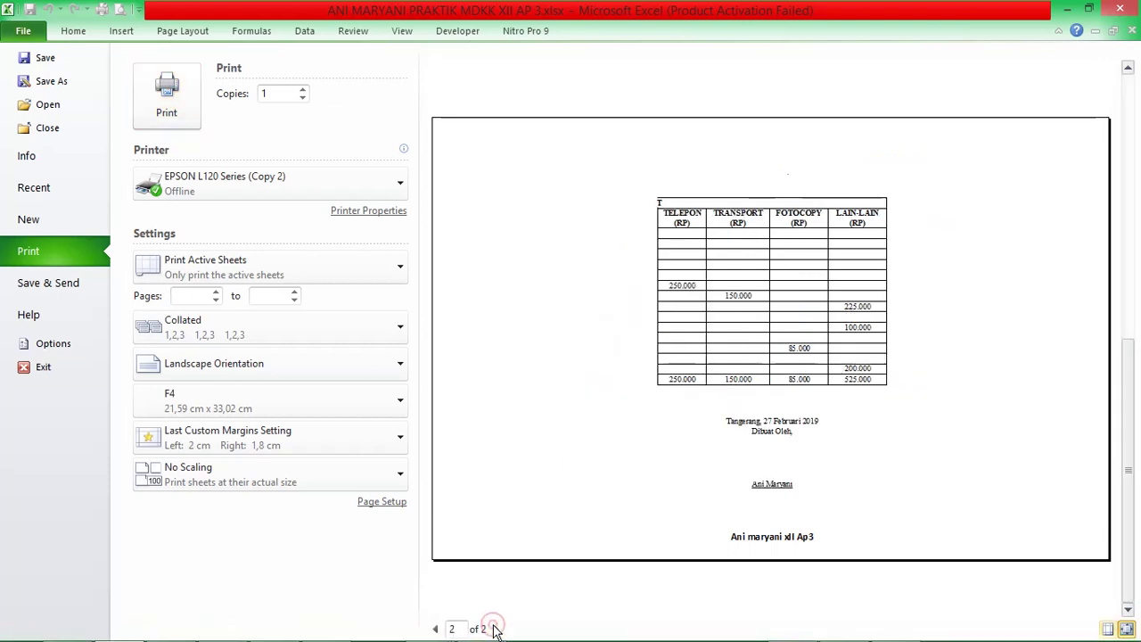
{"action": "left_click", "coordinate": [436, 630]}
{"action": "key", "text": "Escape"}
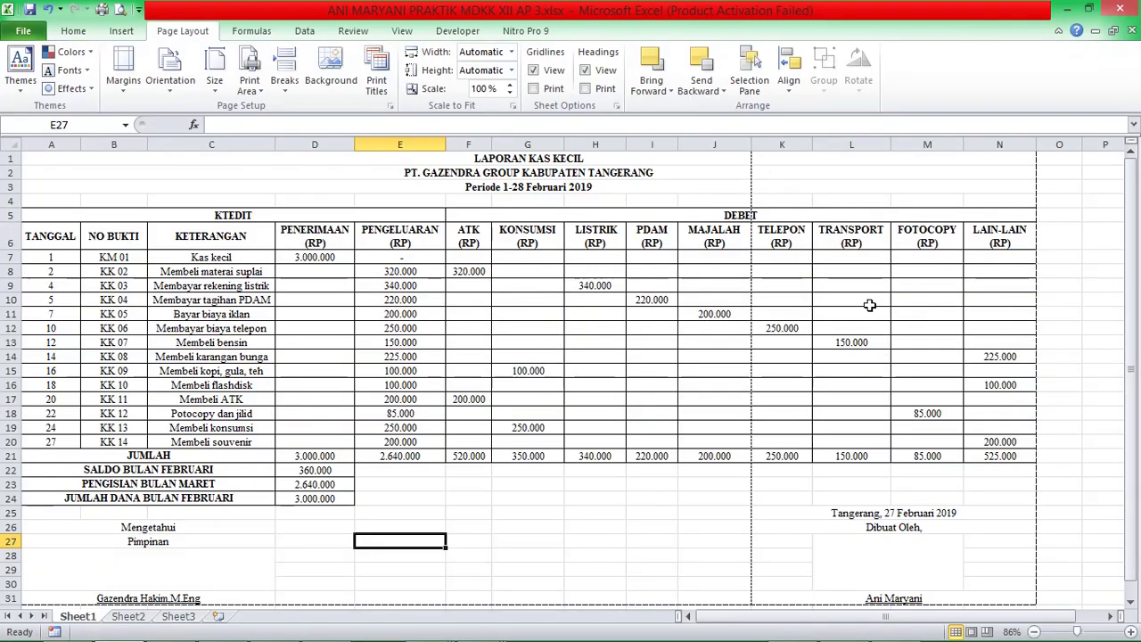
Reduce the sheet's print scale to 85%.
{"action": "left_click", "coordinate": [608, 190]}
{"action": "left_click", "coordinate": [776, 256]}
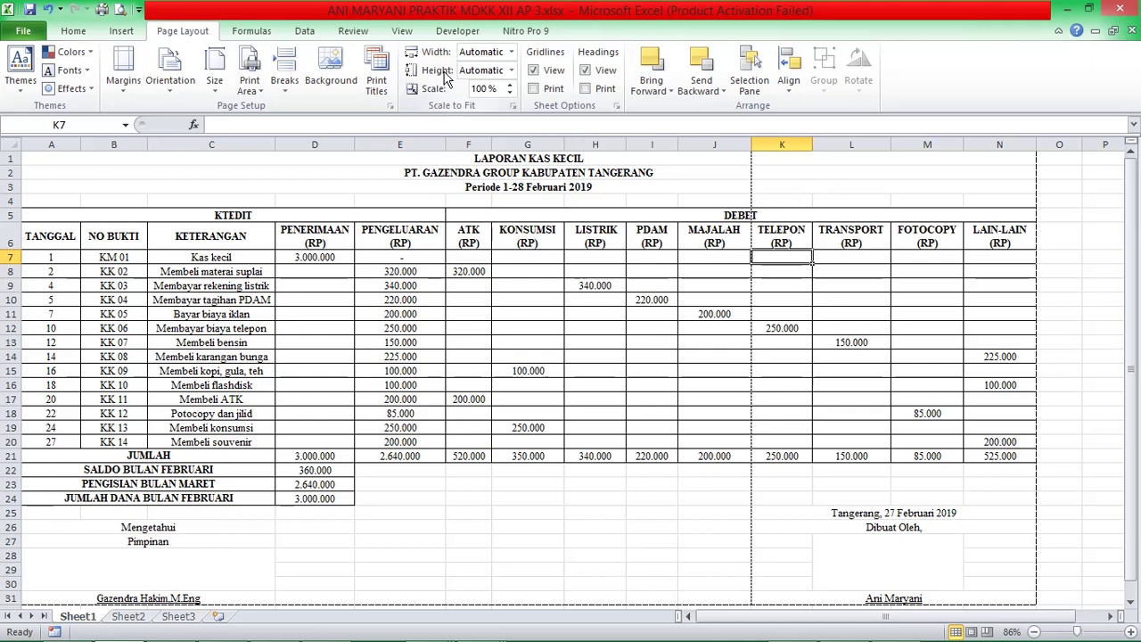
{"action": "left_click", "coordinate": [521, 243]}
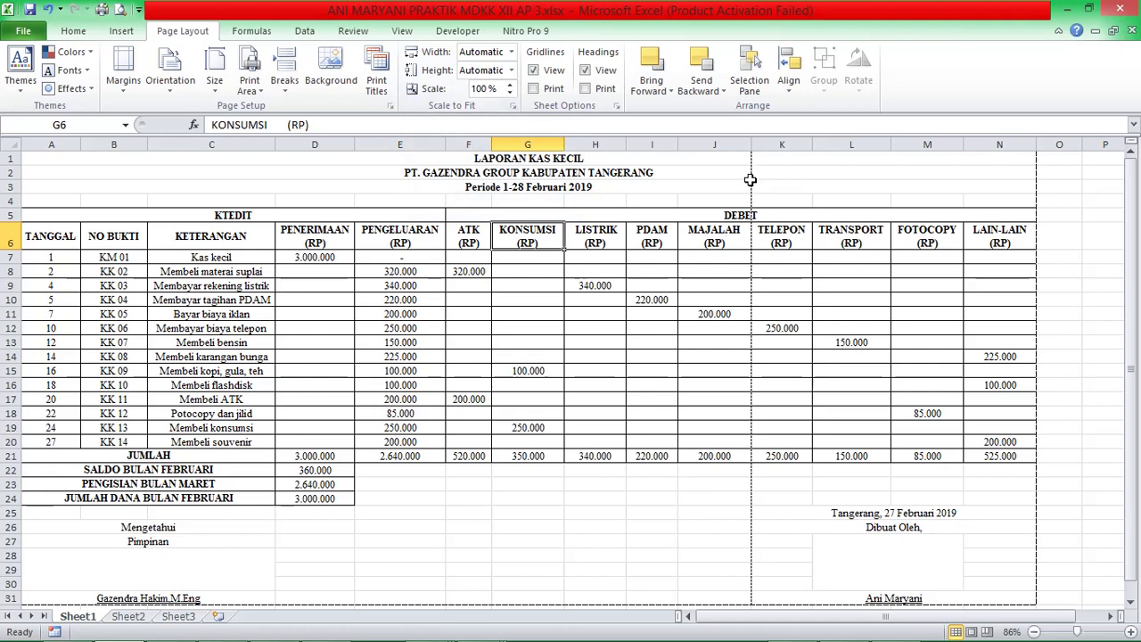
{"action": "left_click", "coordinate": [510, 94]}
{"action": "left_click", "coordinate": [510, 94]}
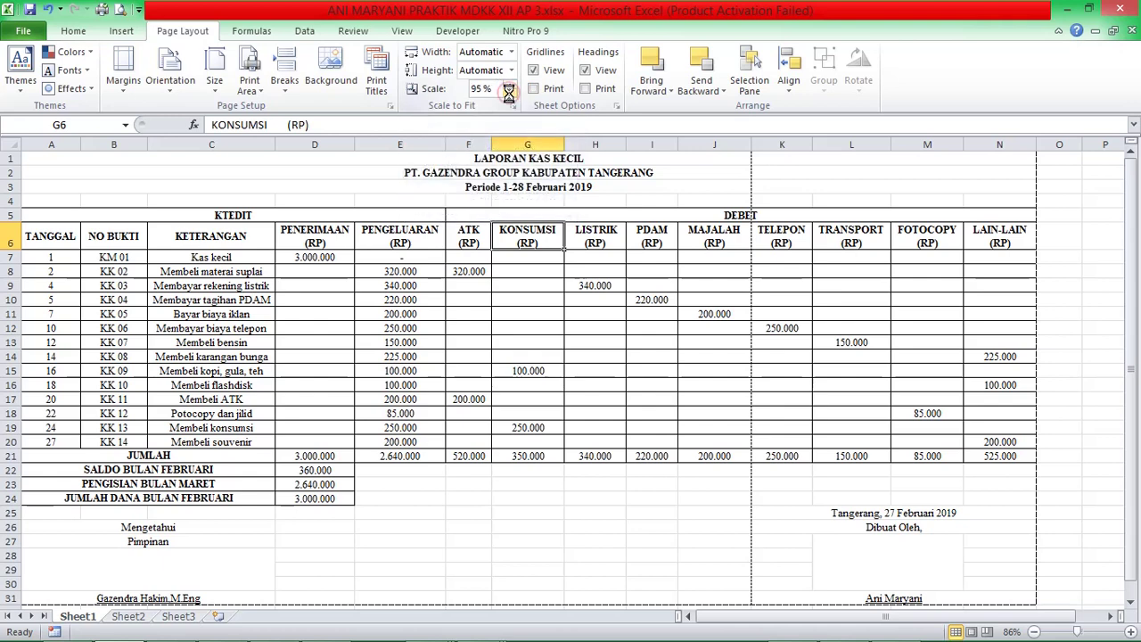
{"action": "left_click", "coordinate": [510, 95]}
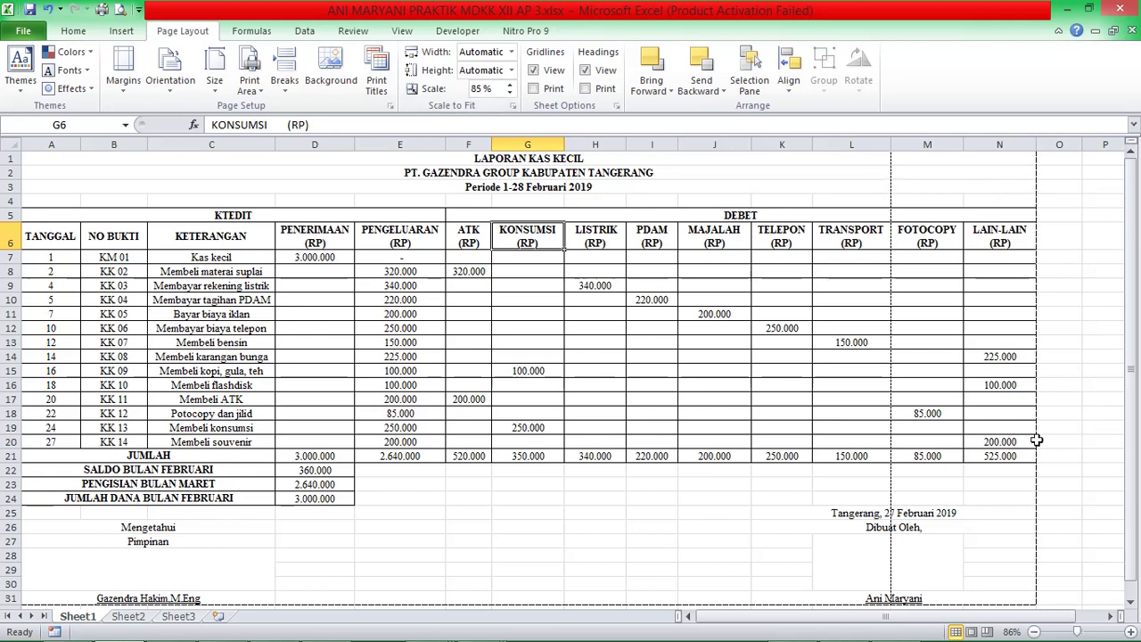
{"action": "left_click", "coordinate": [479, 92]}
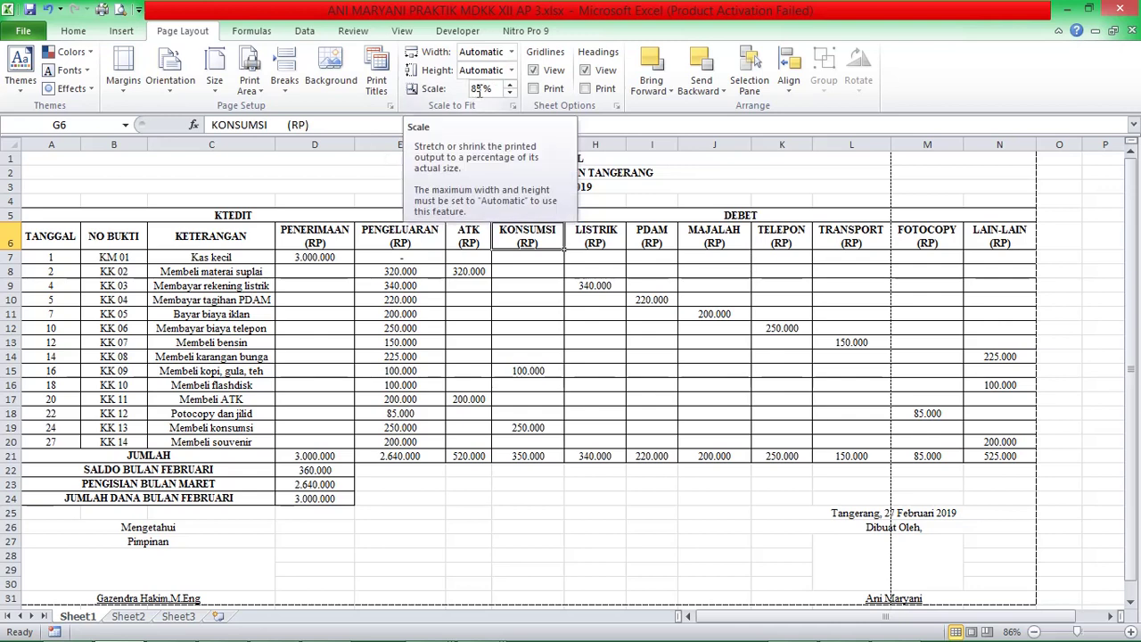
Fit the printout's width to 1 page and check the result in the print preview.
{"action": "left_click", "coordinate": [425, 51]}
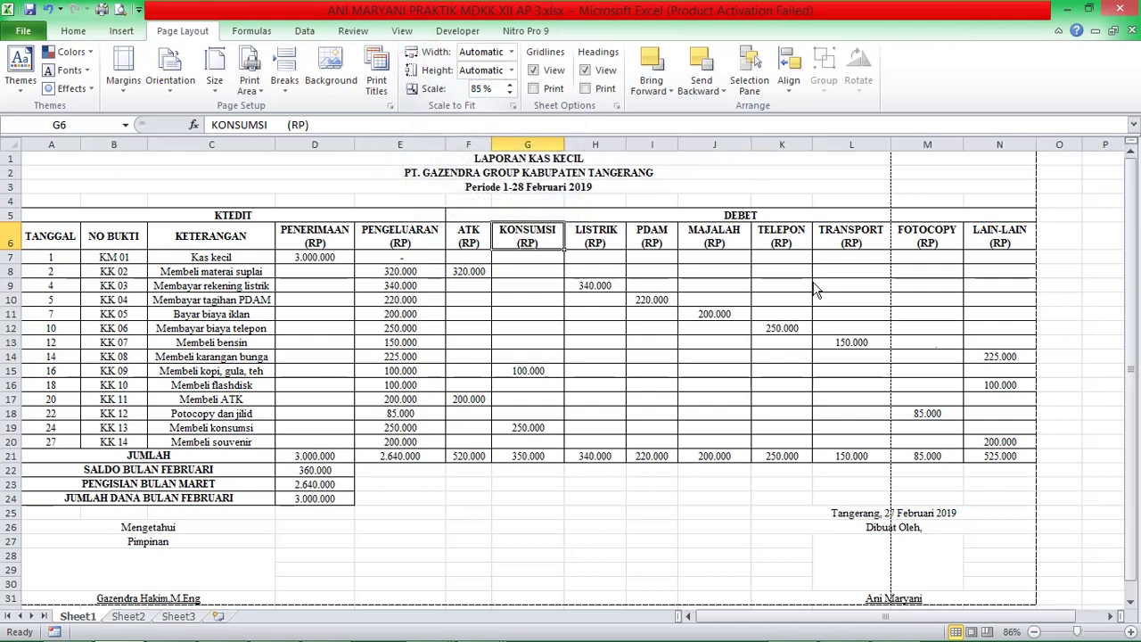
{"action": "left_click", "coordinate": [512, 52]}
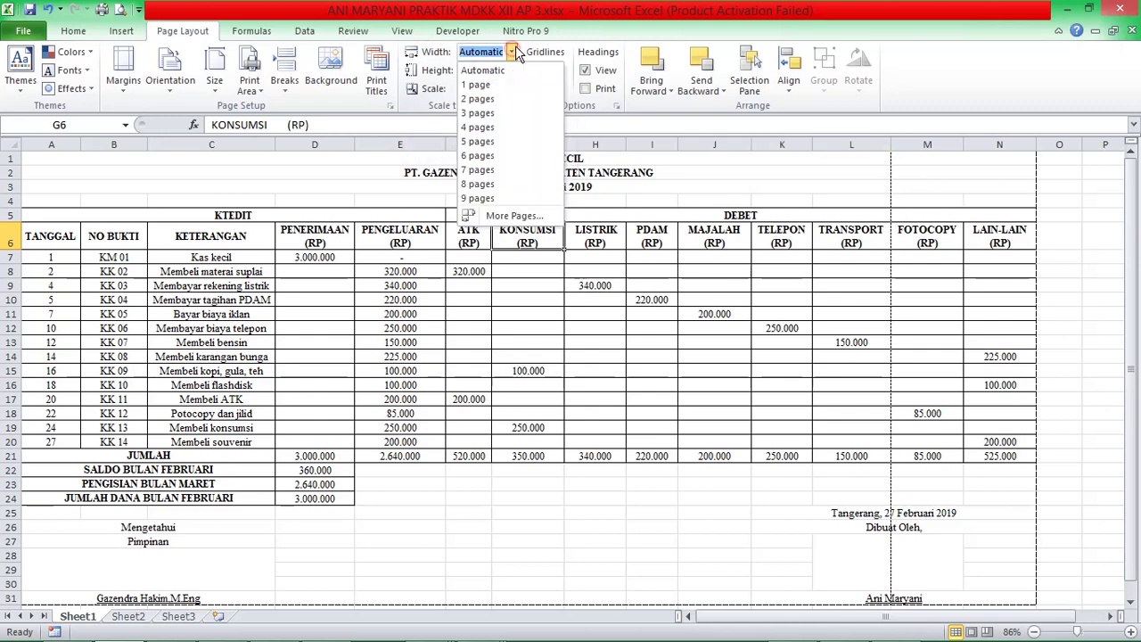
{"action": "left_click", "coordinate": [486, 89]}
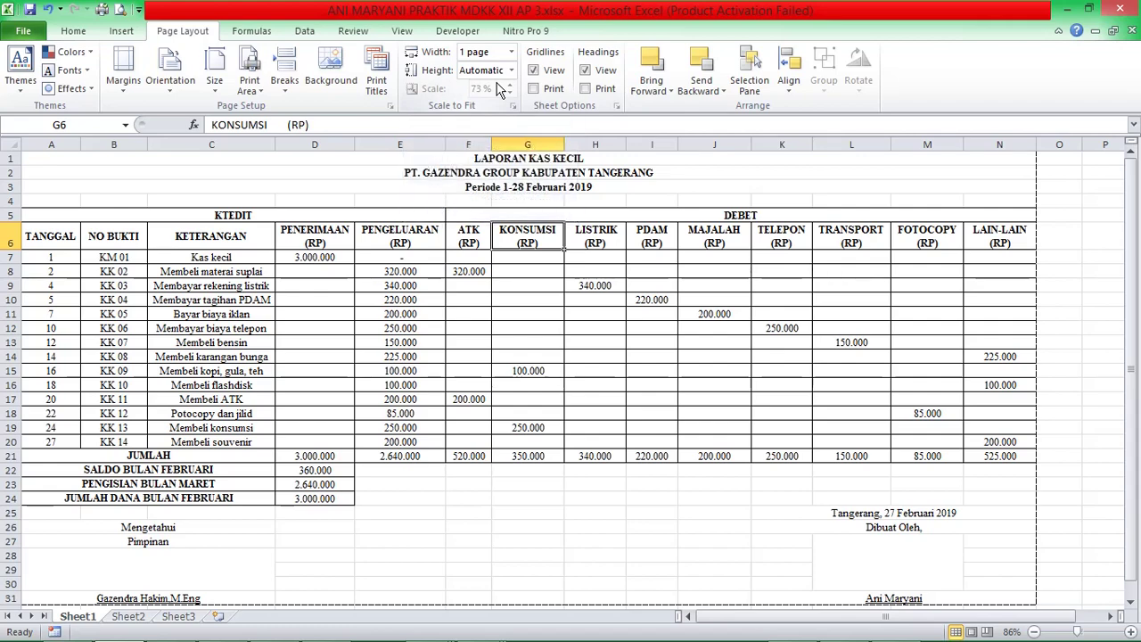
{"action": "key", "text": "ctrl+p"}
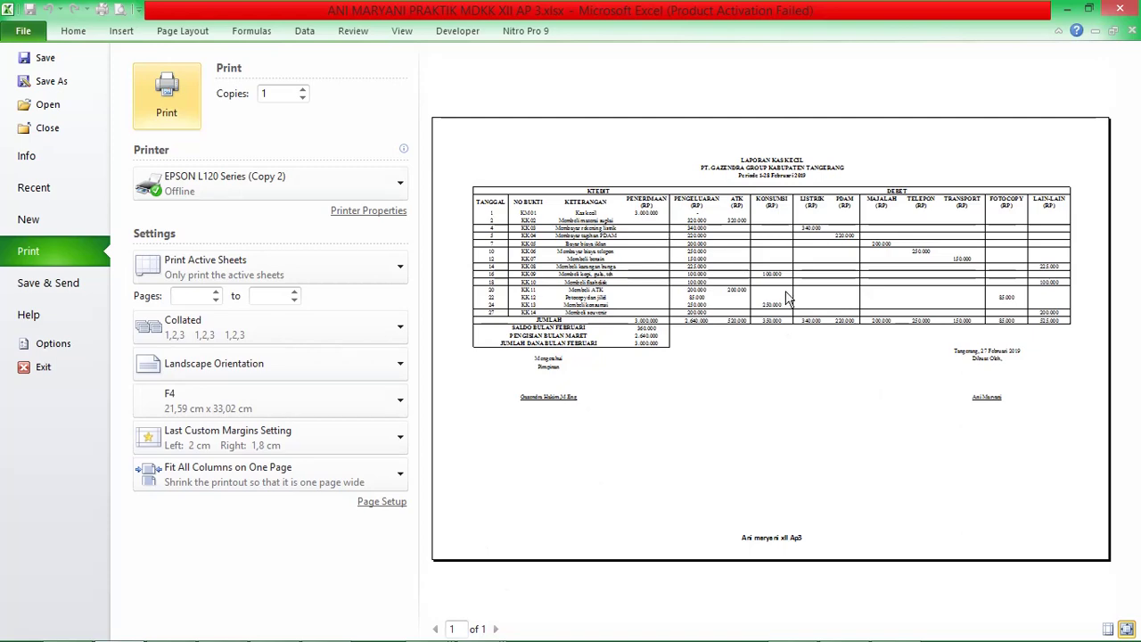
{"action": "key", "text": "Escape"}
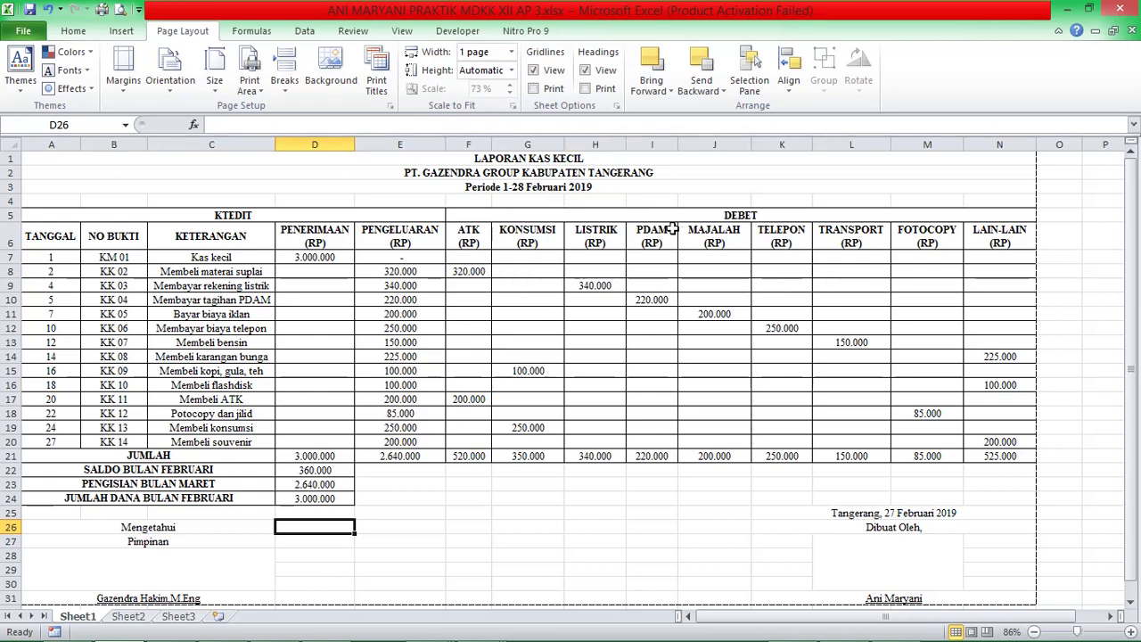
Return the printout's width to Automatic and set the print scale to 100%.
{"action": "left_click", "coordinate": [511, 55]}
{"action": "left_click", "coordinate": [511, 56]}
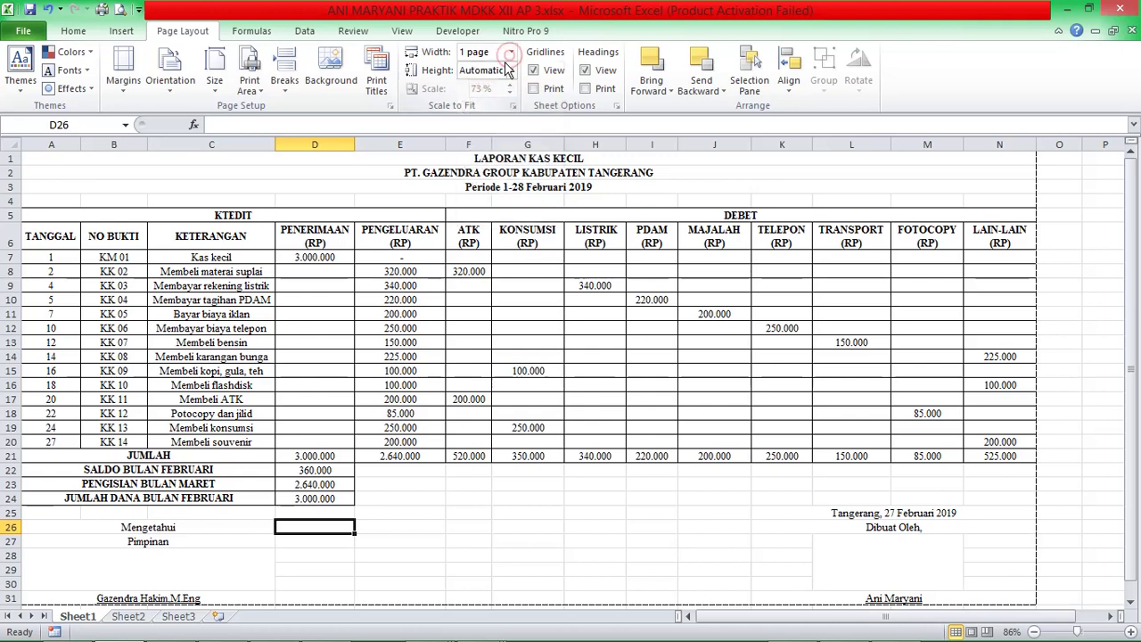
{"action": "left_click", "coordinate": [511, 55]}
{"action": "left_click", "coordinate": [486, 71]}
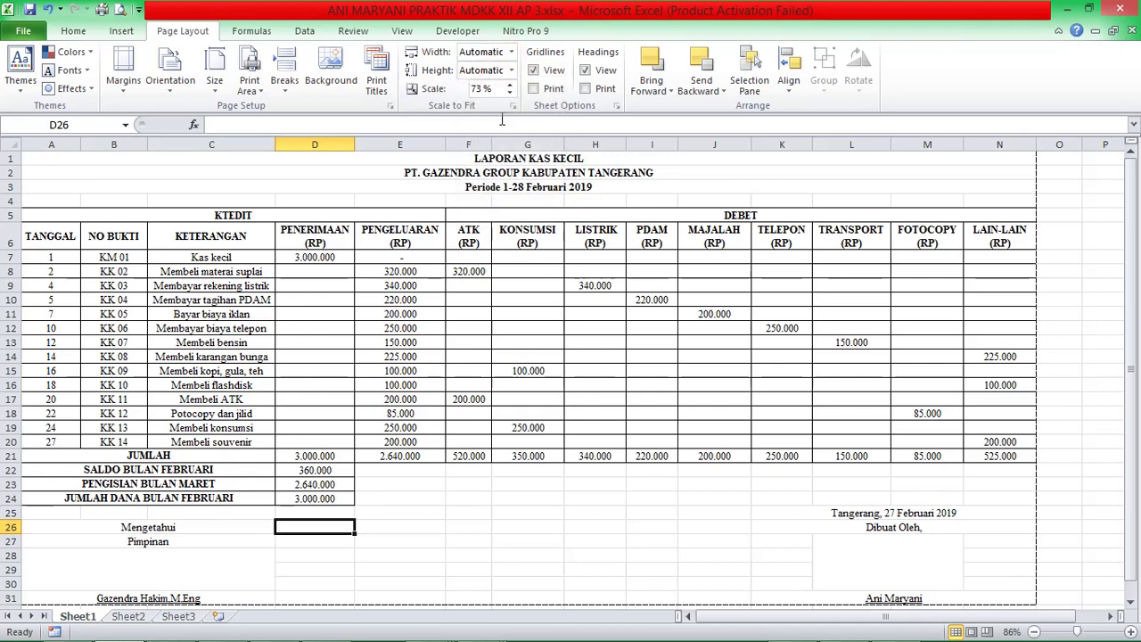
{"action": "left_click", "coordinate": [510, 88]}
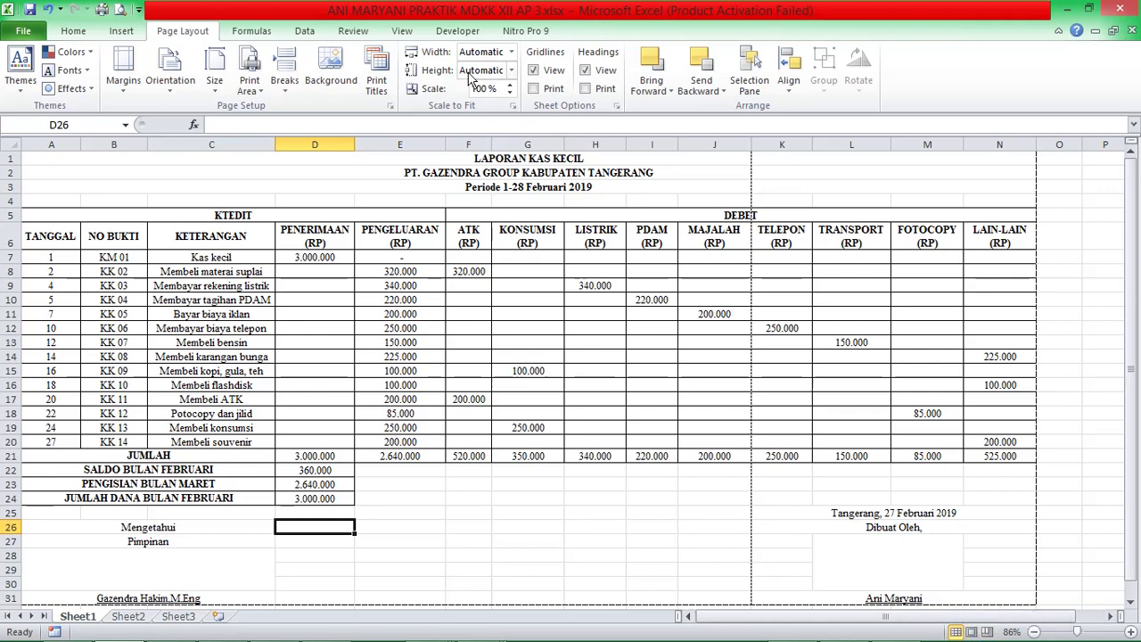
In Page Break Preview, move the vertical page break after column J past column N, out of the print area.
{"action": "left_click", "coordinate": [406, 32]}
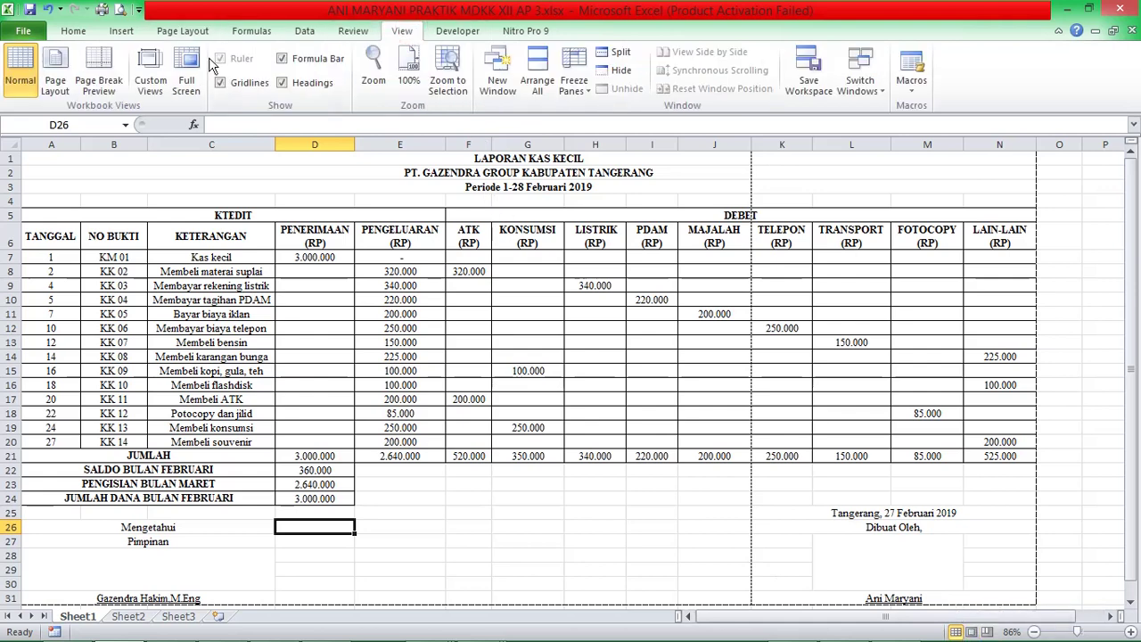
{"action": "left_click", "coordinate": [105, 80]}
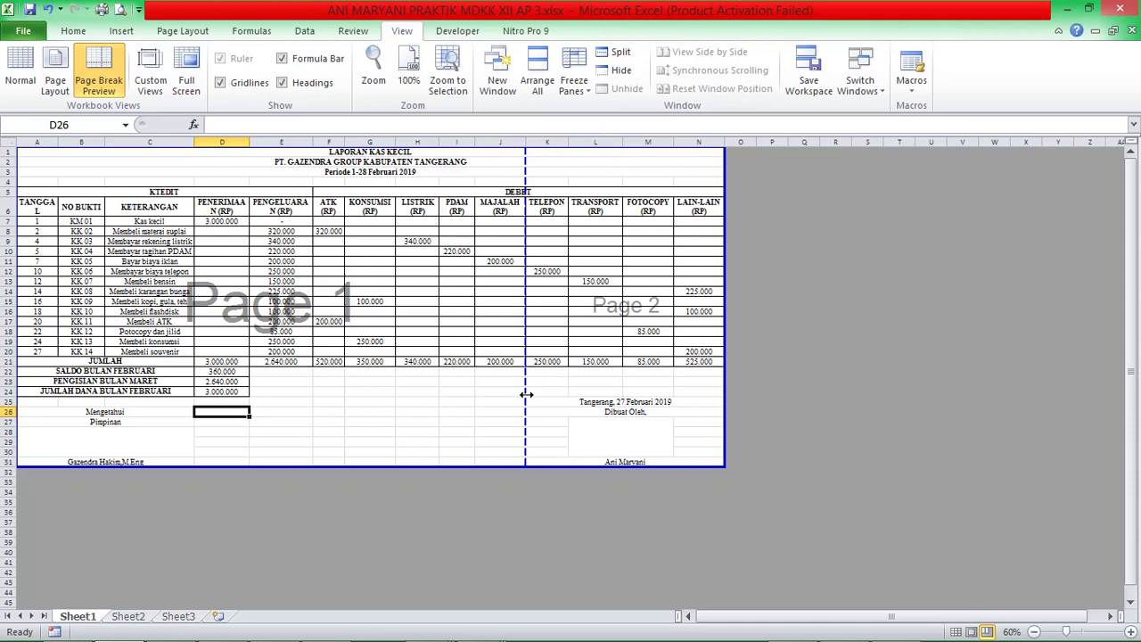
{"action": "left_click_drag", "start_coordinate": [527, 394], "coordinate": [826, 372]}
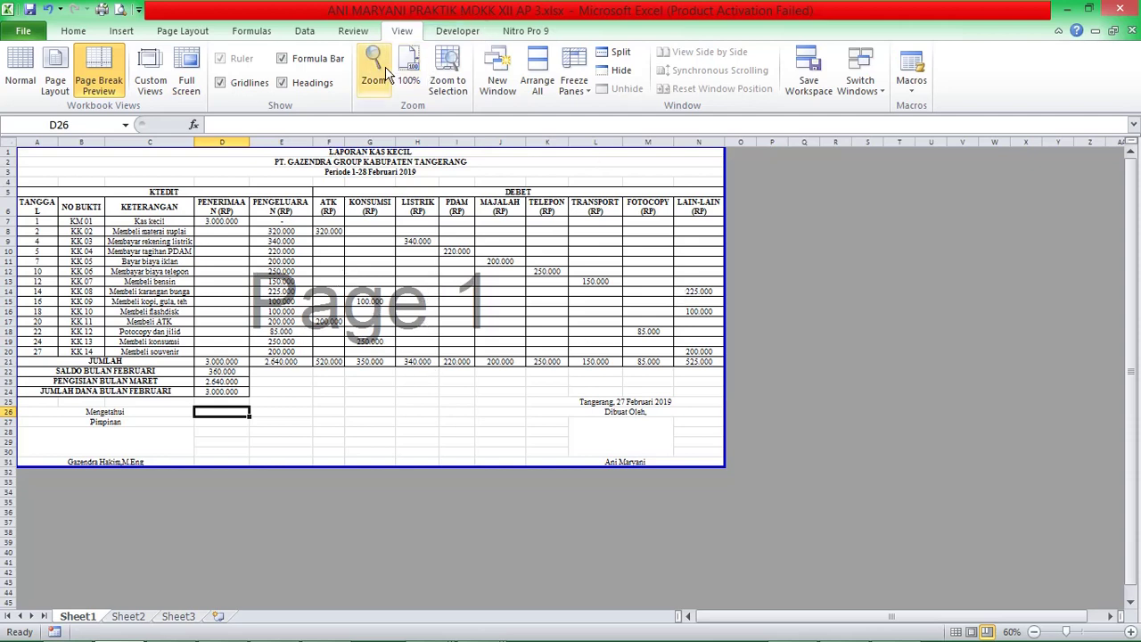
Check the sheet's print scale and look over the report in the print preview.
{"action": "left_click", "coordinate": [179, 30]}
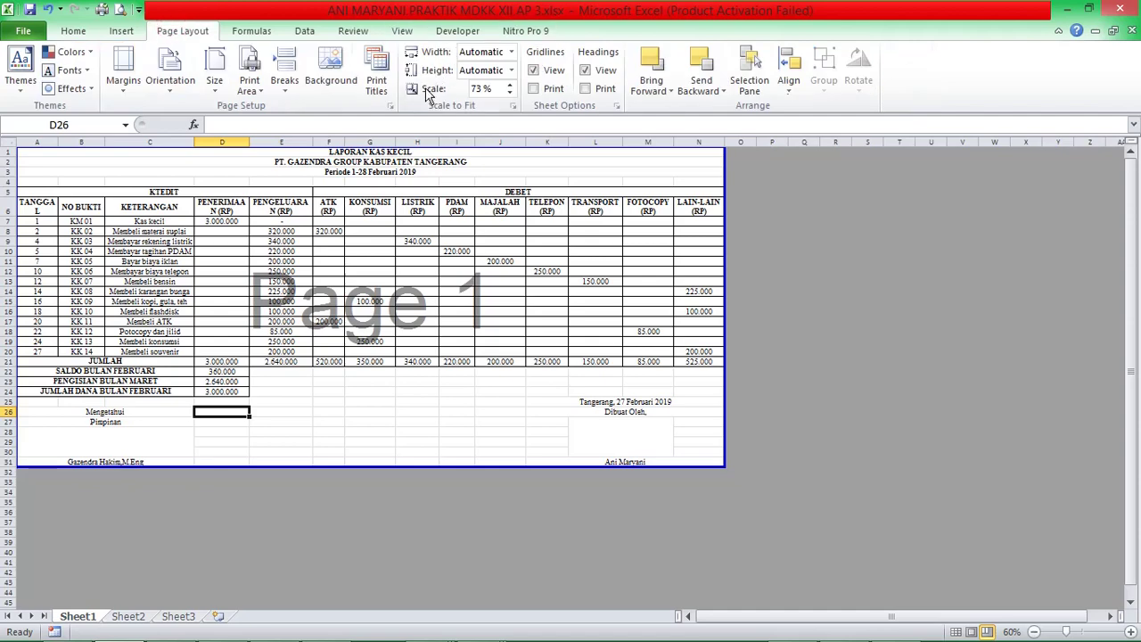
{"action": "left_click", "coordinate": [405, 33]}
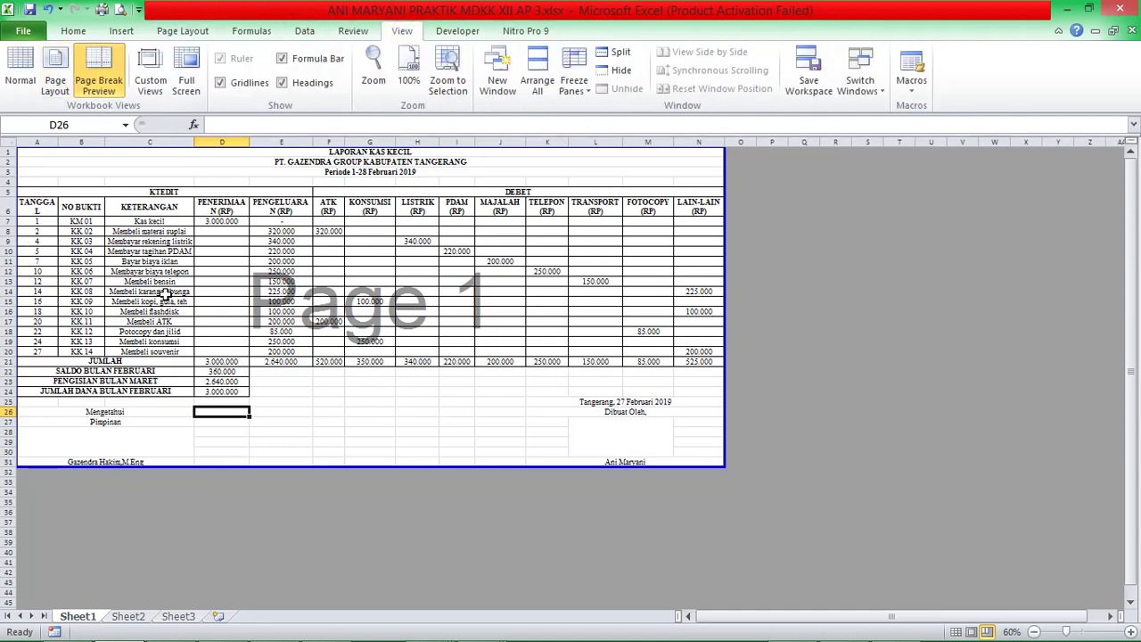
{"action": "left_click", "coordinate": [189, 32]}
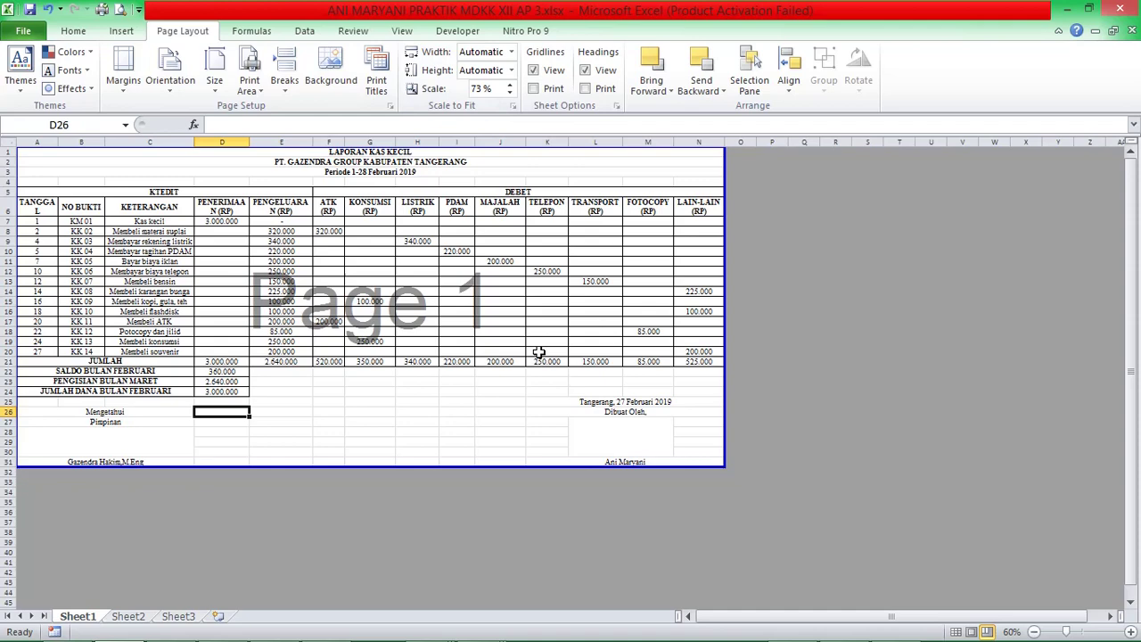
{"action": "key", "text": "ctrl+p"}
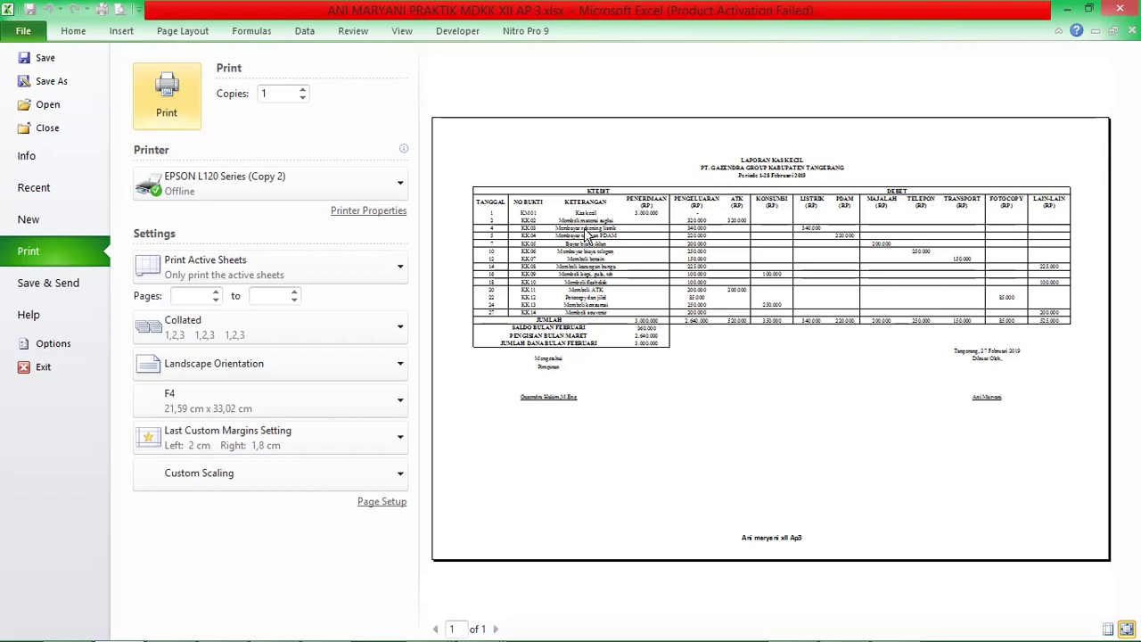
{"action": "mouse_move", "coordinate": [785, 640]}
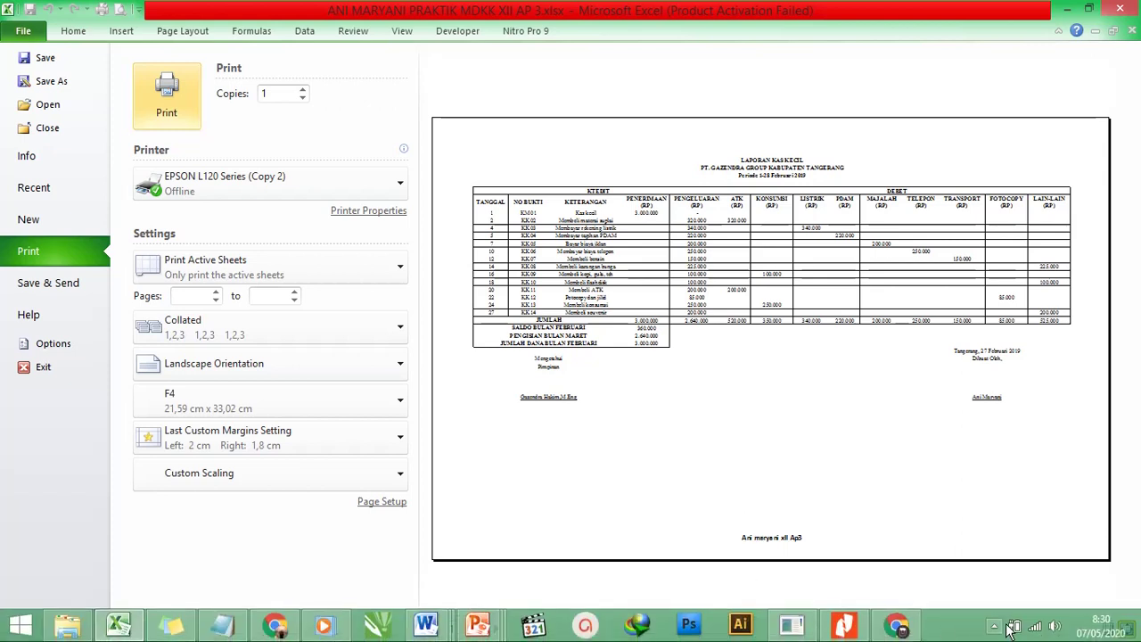
{"action": "left_click", "coordinate": [994, 625]}
{"action": "left_click", "coordinate": [976, 541]}
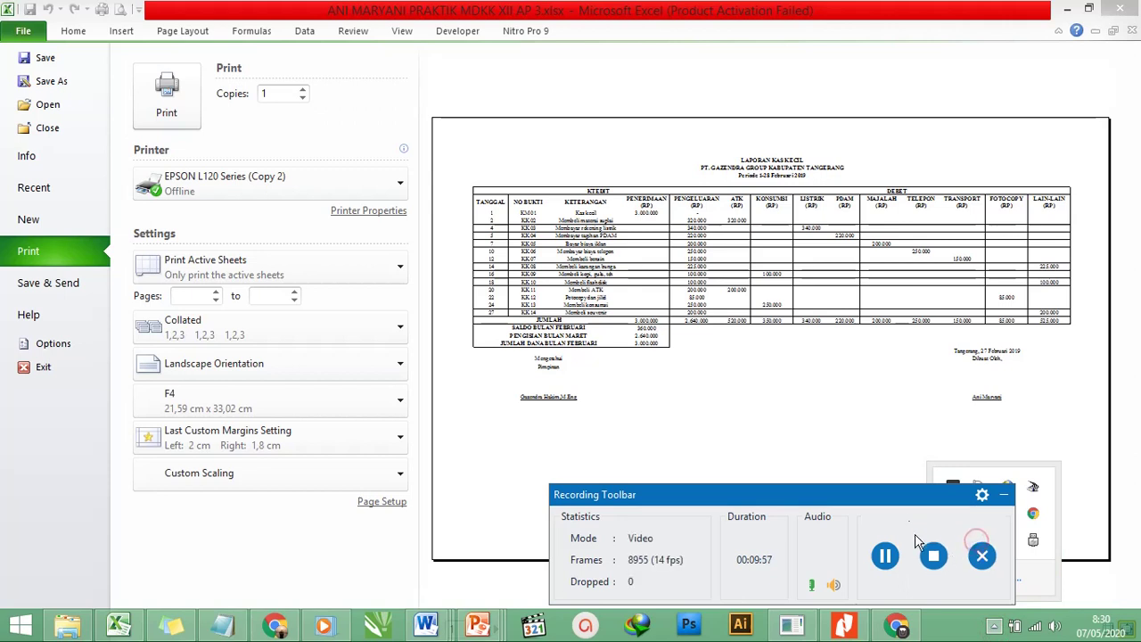